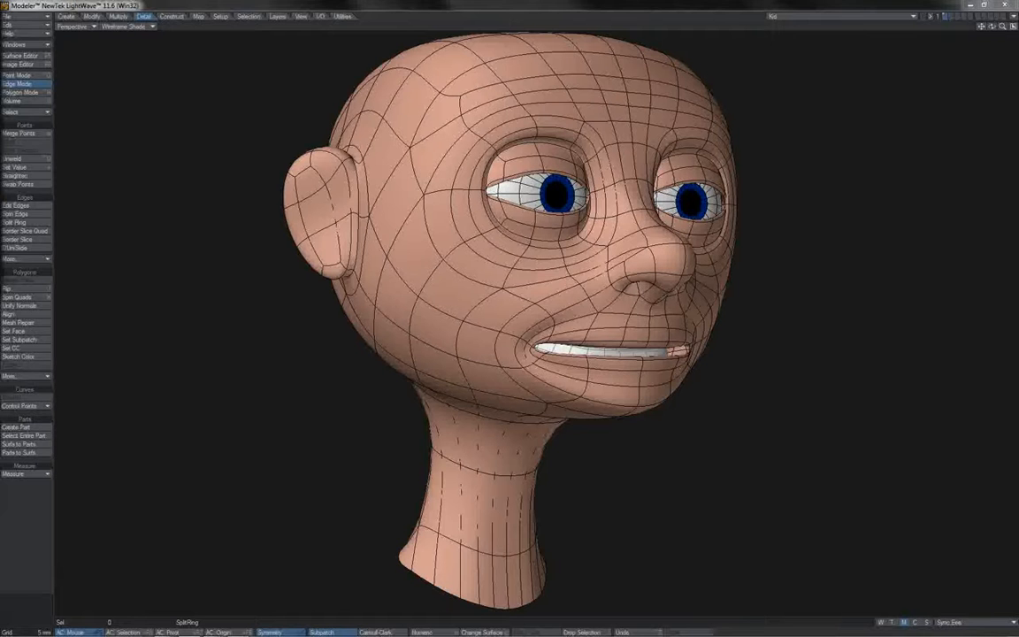
Step through the Sync mouth morphs on the Kid head
key("Down")
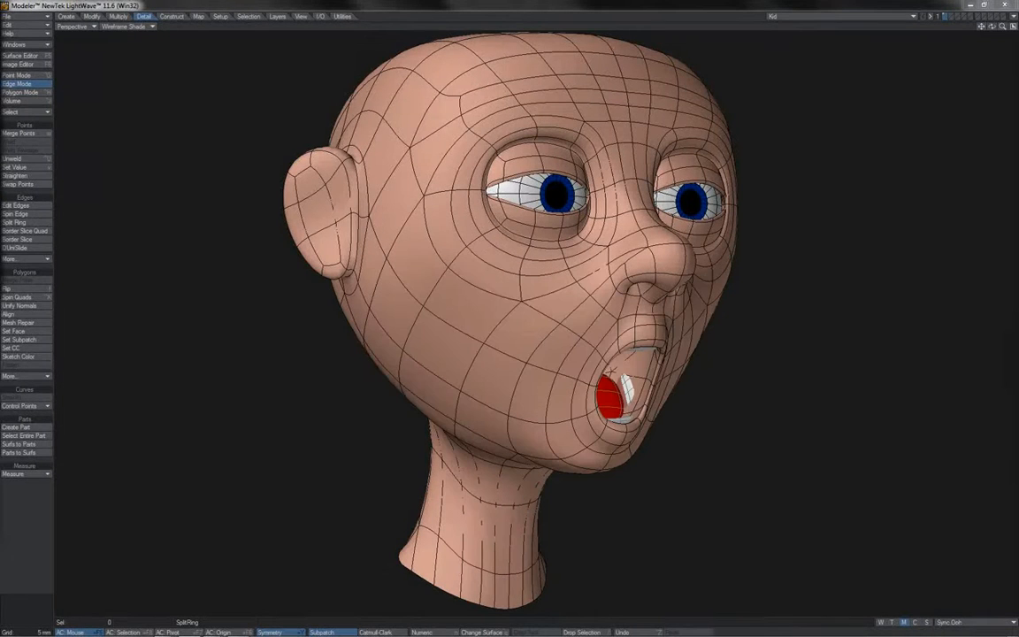
key("Down")
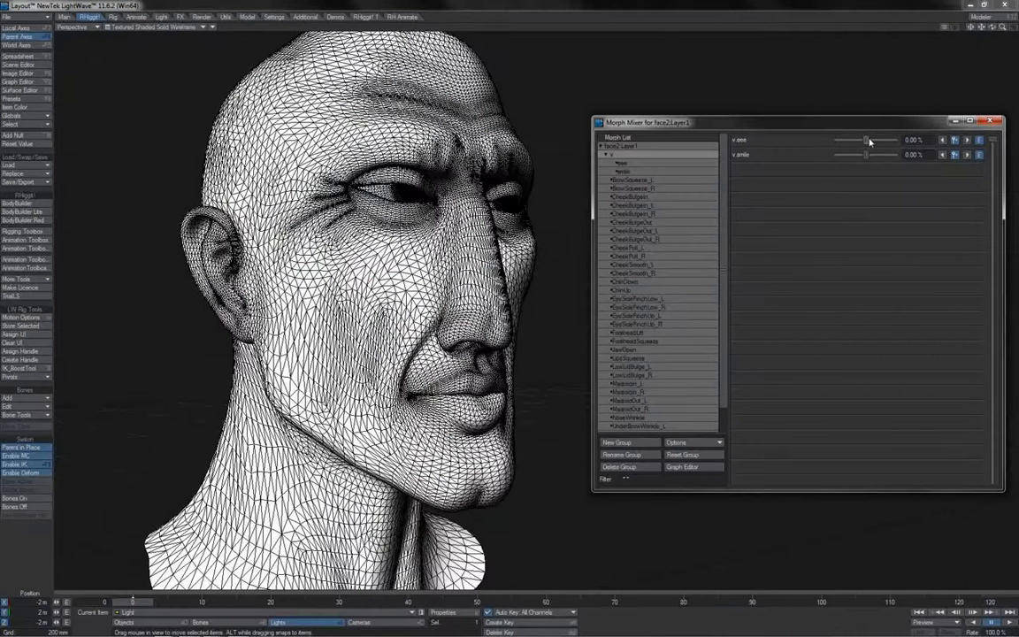
Test the v.eee morph on face2 at 100% and 90%, and reset it to 0%
left_click_drag(868, 142, 911, 154)
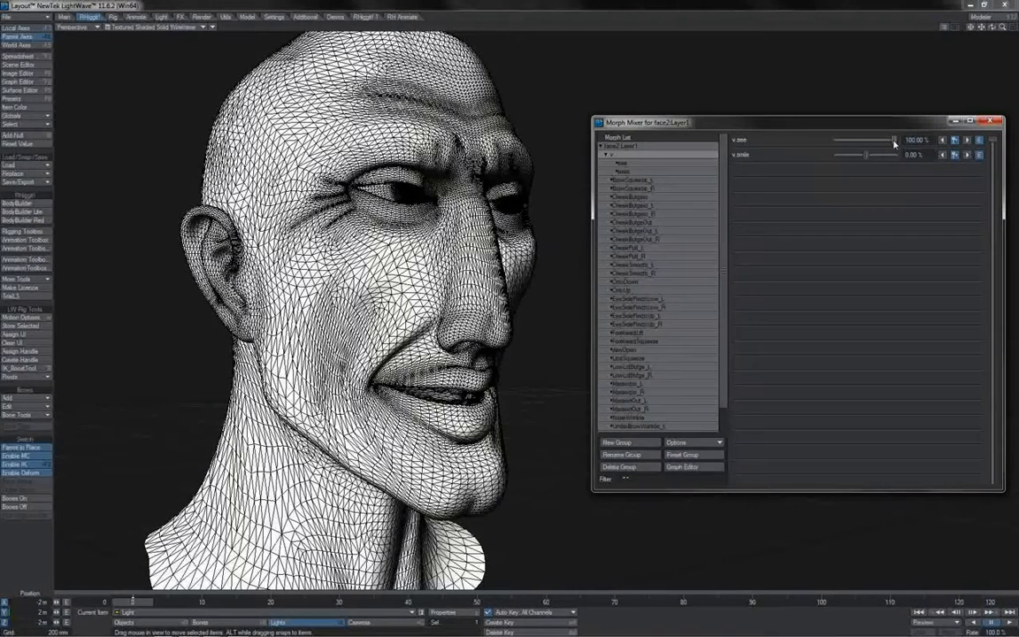
mouse_move(894, 143)
left_mouse_down()
mouse_move(858, 142)
mouse_move(892, 146)
left_mouse_up()
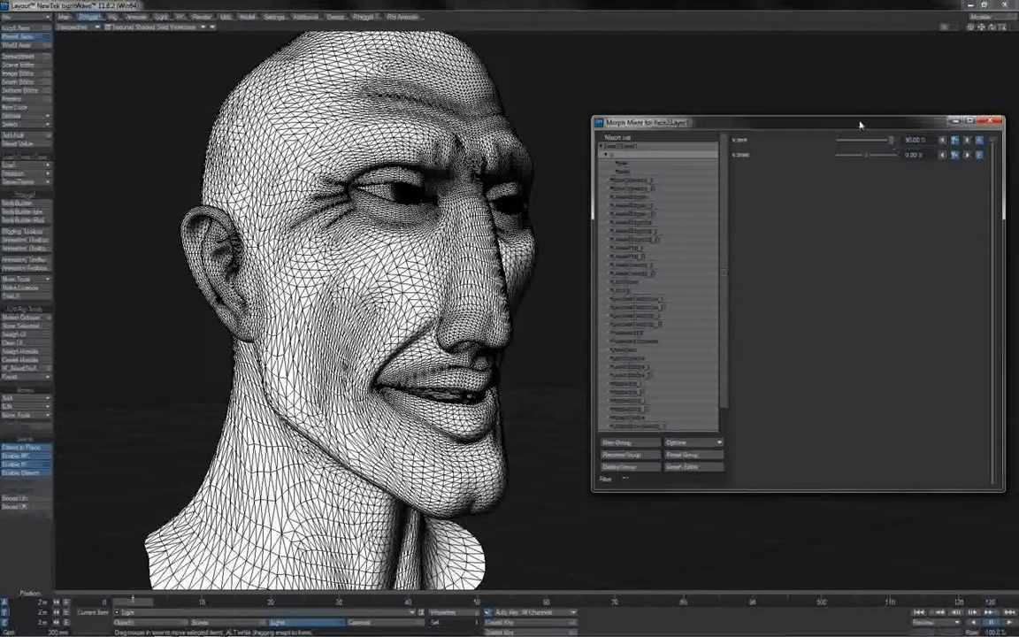
mouse_move(860, 123)
left_mouse_down()
mouse_move(855, 133)
mouse_move(867, 127)
left_mouse_up()
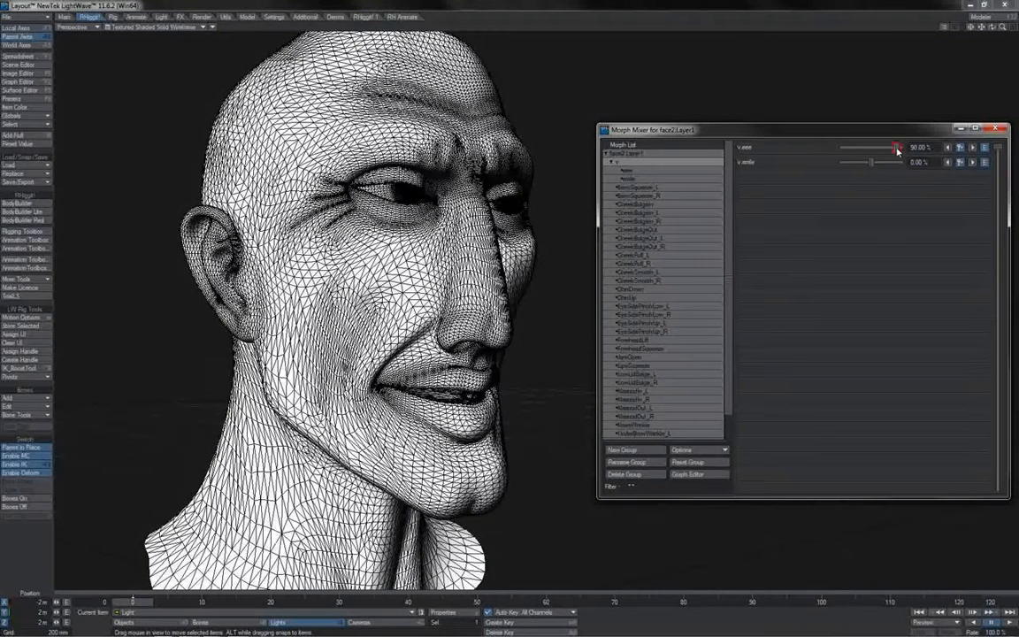
left_click_drag(897, 151, 871, 157)
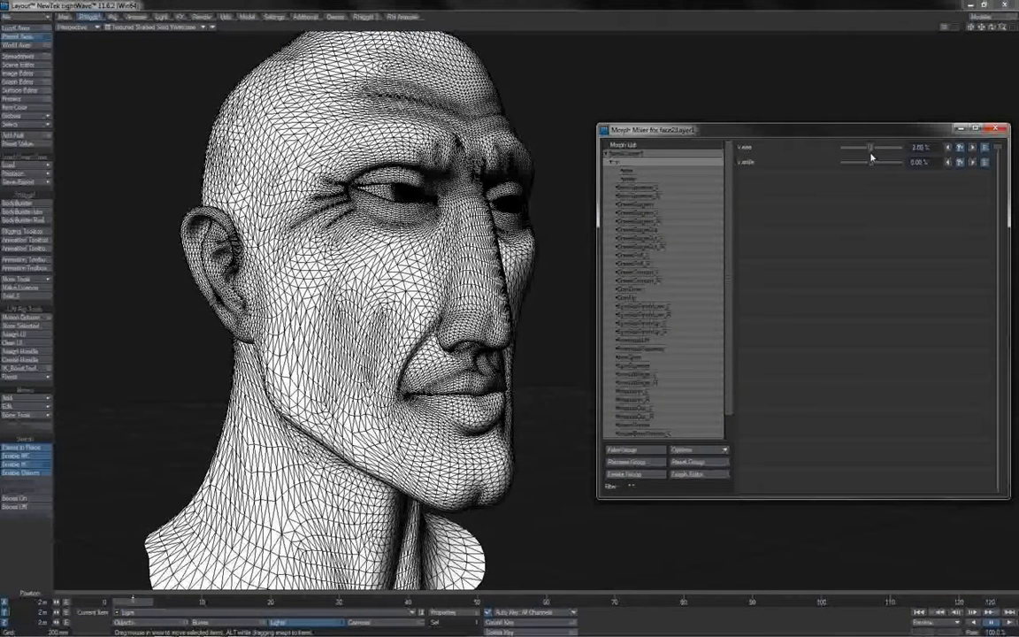
left_click_drag(871, 158, 902, 153)
left_click(961, 149)
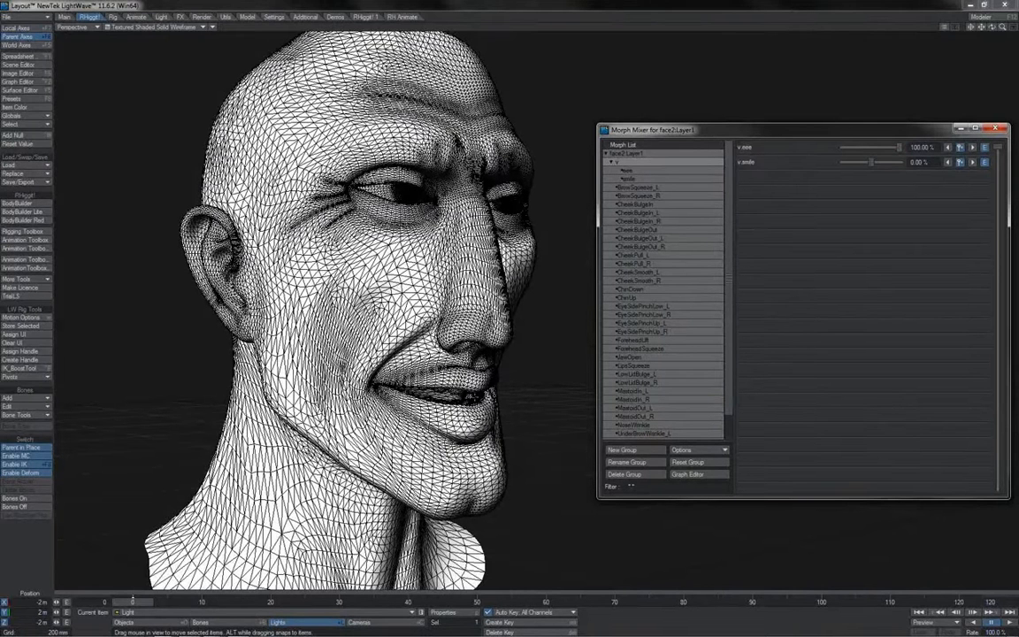
left_click(961, 149)
Test the v.smile morph on face2 at full strength and reset it to 0%
left_click_drag(871, 164, 918, 167)
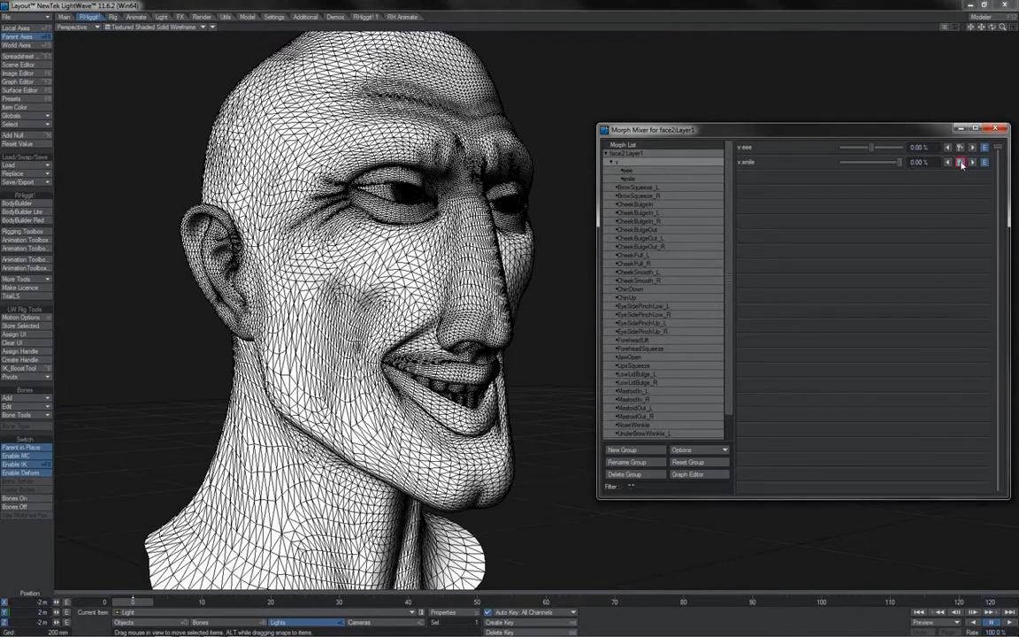
left_click(961, 163)
Combine the v.eee and v.smile morphs at about 96% and 90% to see how they add up on the face
mouse_move(991, 29)
left_mouse_down()
mouse_move(972, 29)
mouse_move(997, 27)
left_mouse_up()
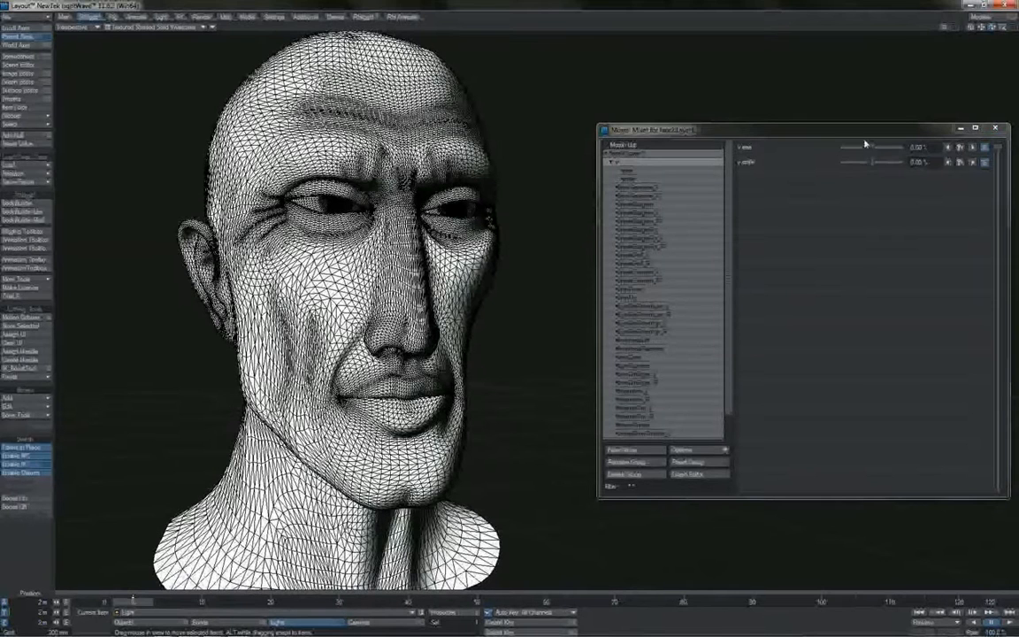
left_click_drag(874, 153, 899, 163)
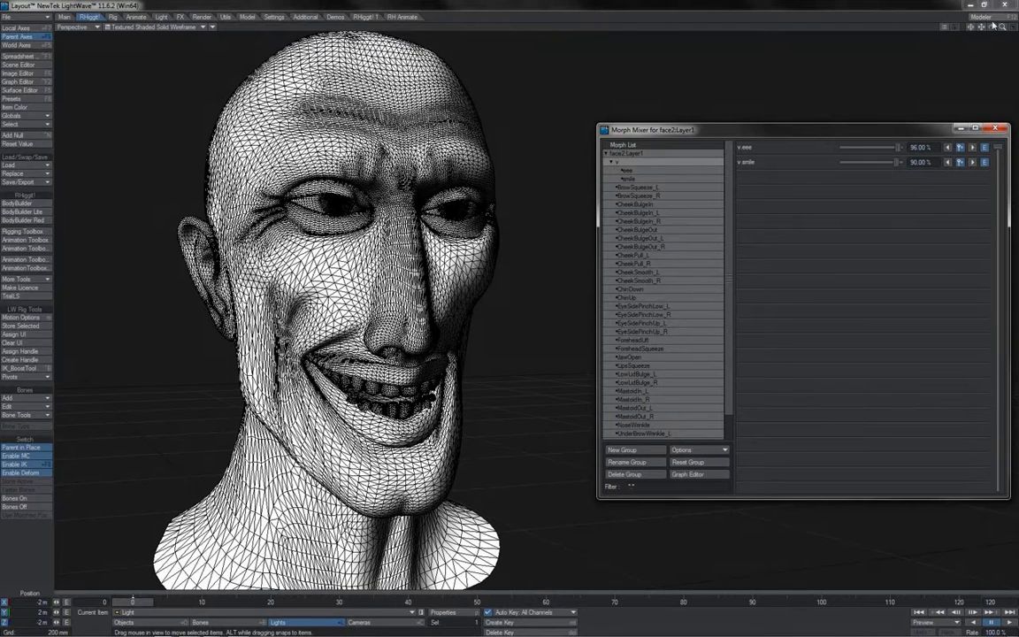
left_click_drag(992, 27, 1016, 29)
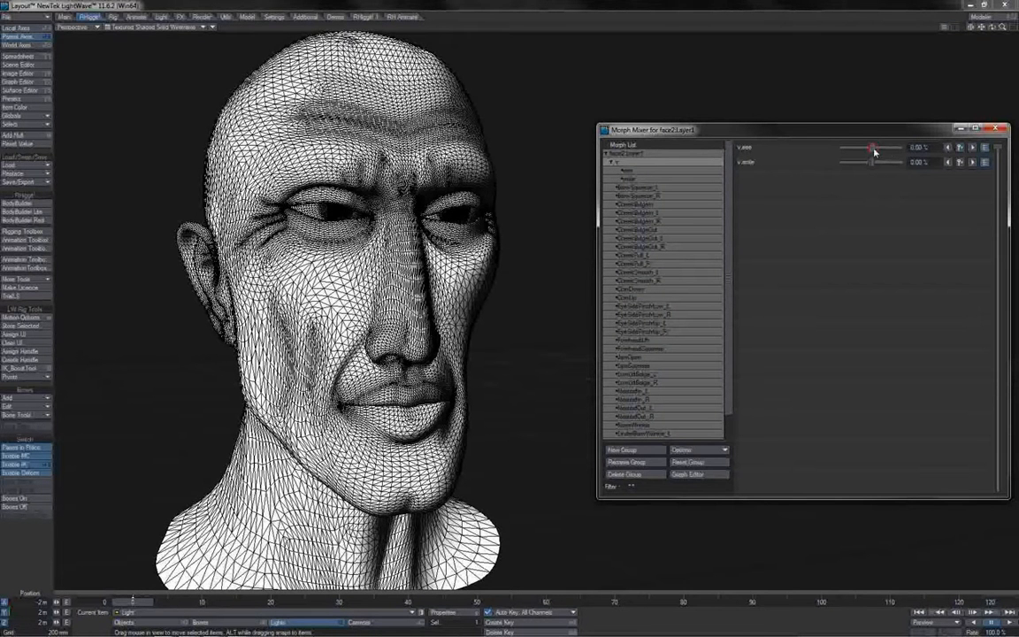
left_click_drag(873, 148, 897, 162)
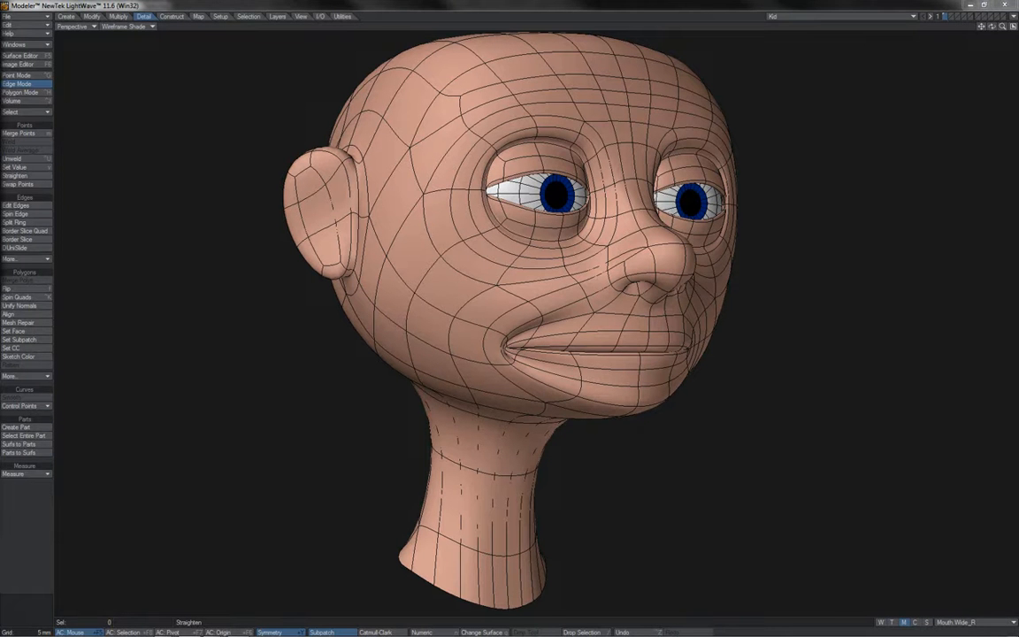
Switch to Modeler and view the Kid head from the front while stepping through its one-sided mouth morphs, including Mouth.Down_L and Mouth.Narrow_L
left_click_drag(992, 27, 912, 26)
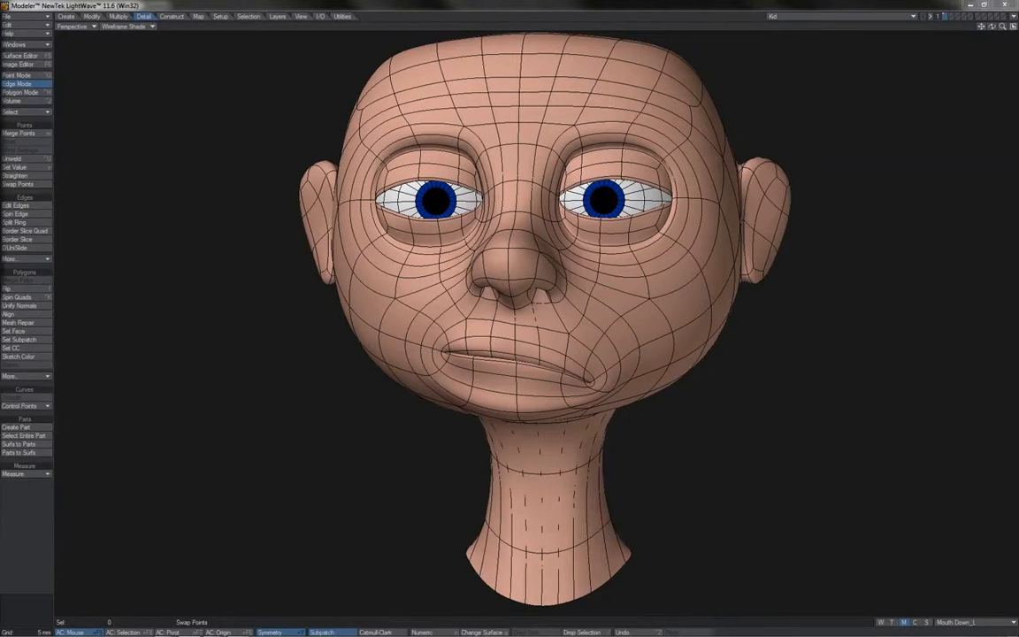
key("Down")
key("Down")
key("Down")
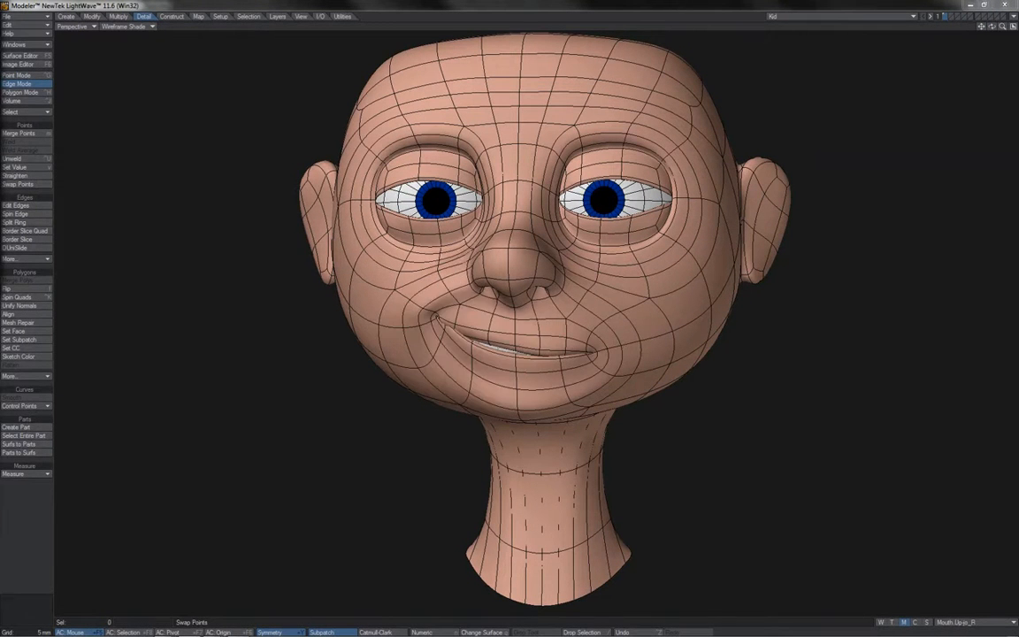
key("Down")
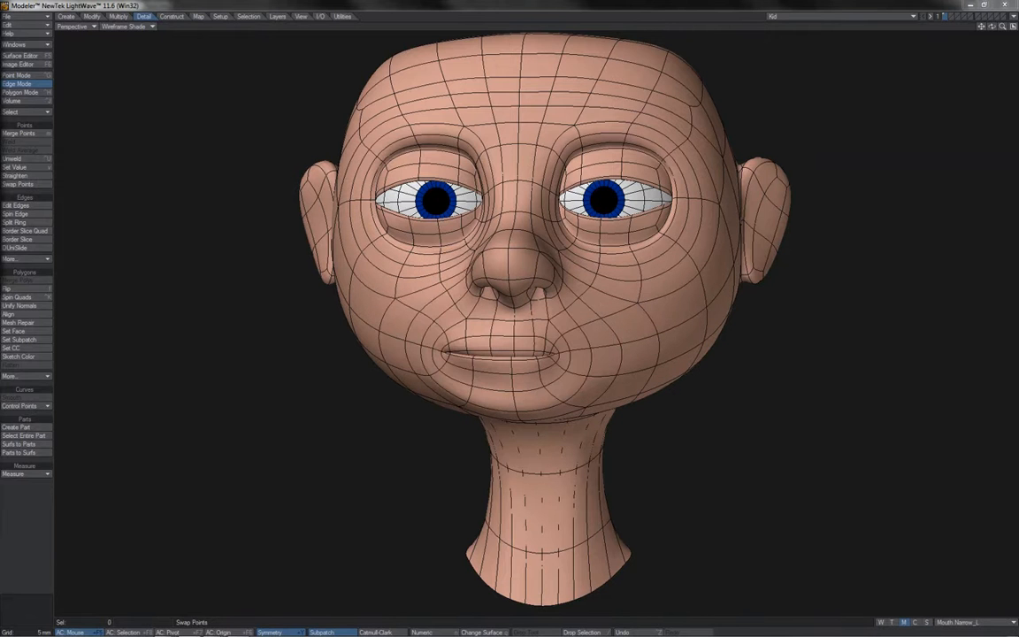
key("Down")
key("Down")
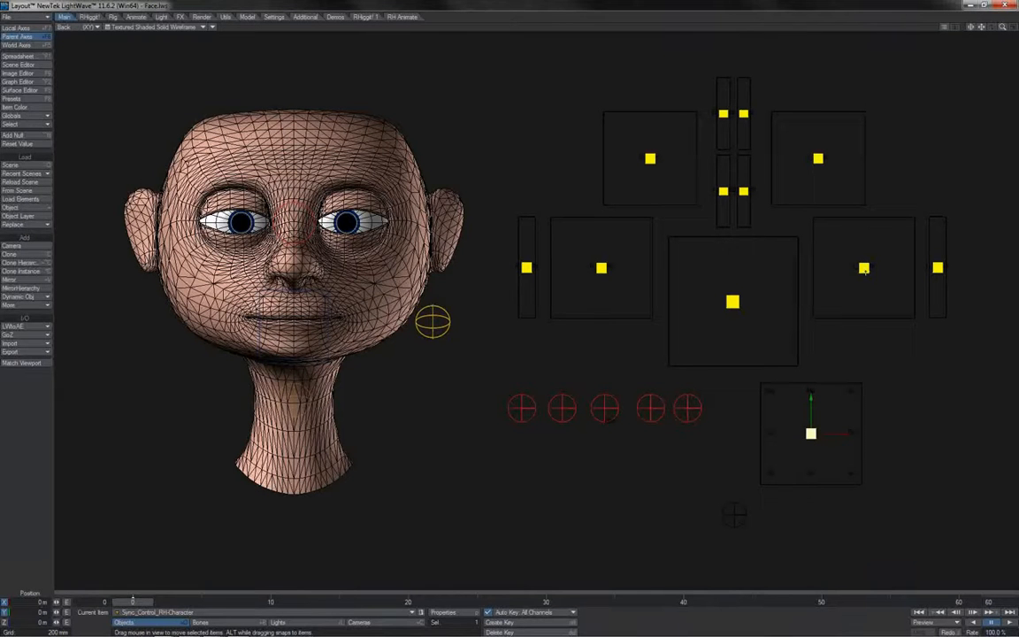
Try moving L_Mouth_Control inside its box and undo the moves
left_click(864, 269)
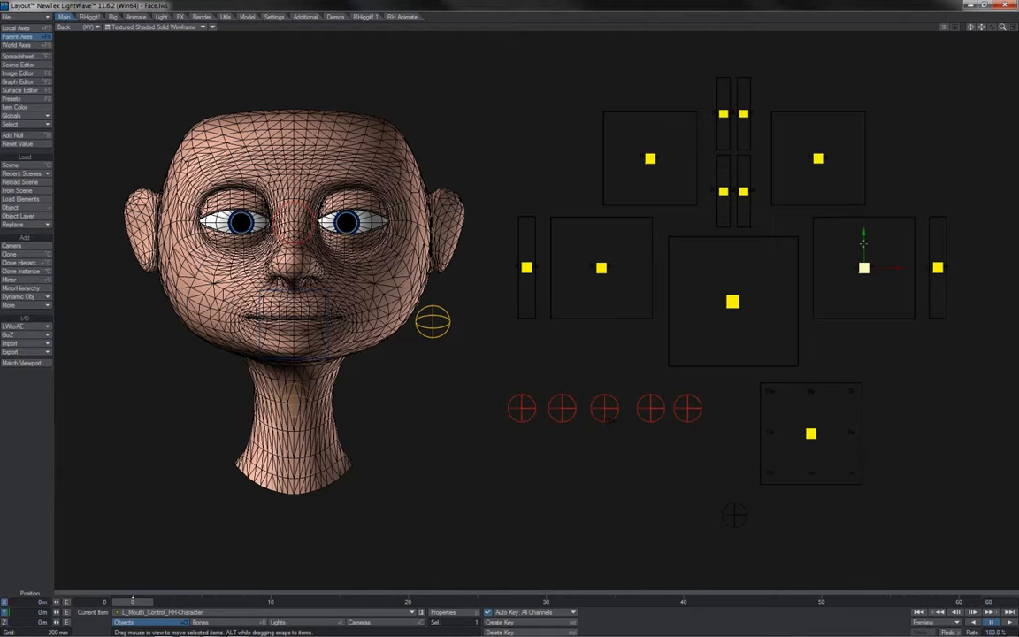
left_click_drag(864, 243, 845, 269)
key("ctrl+z")
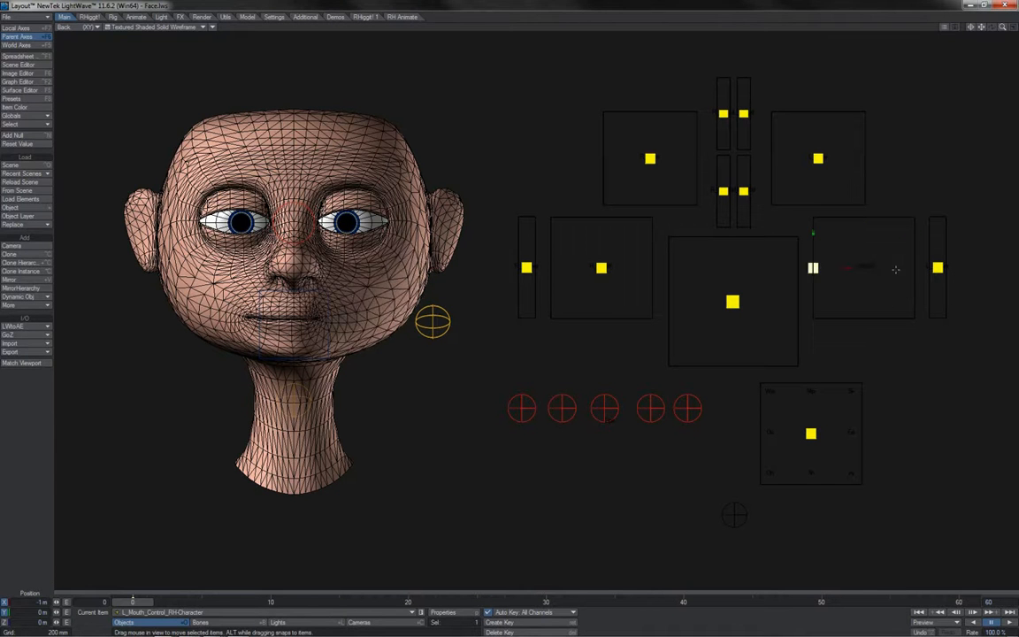
key("ctrl+z")
Pose a smile with R_Mouth_Control at about X -199 mm, Y 530 mm and L_Mouth_Control at about X 564 mm, Y 846 mm
left_click(600, 267)
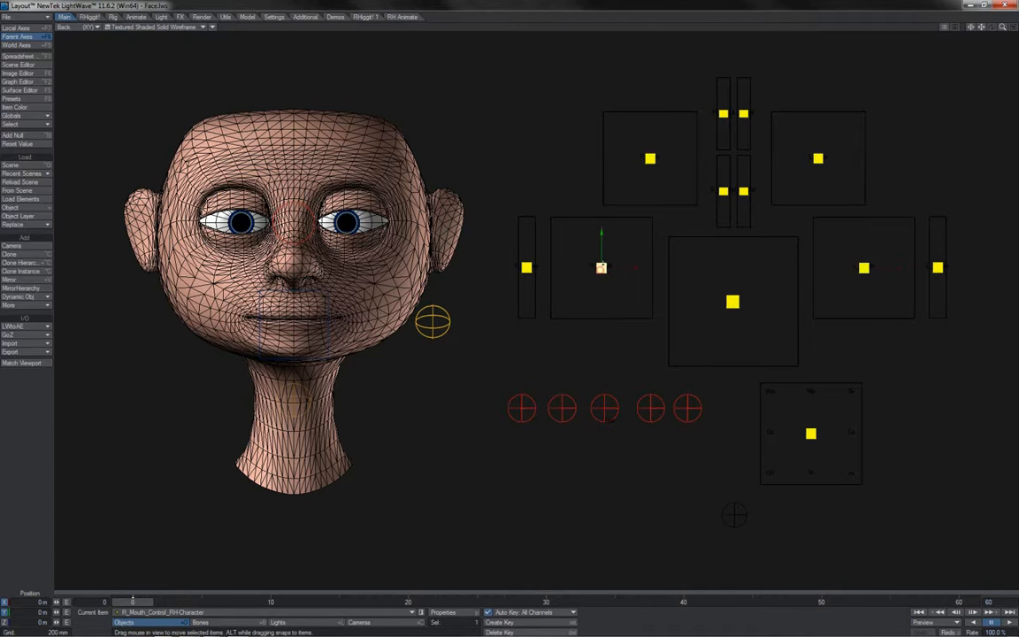
left_click_drag(601, 267, 591, 241)
left_click_drag(866, 269, 891, 225)
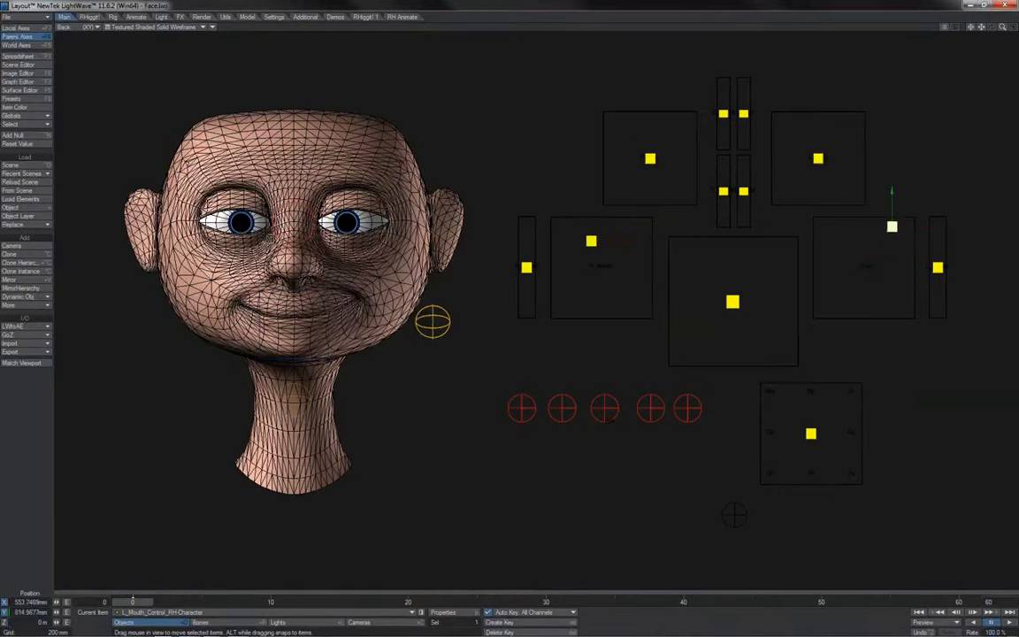
Try several Jaw_Control positions and open the mouth with it at about X -615 mm, Y -598 mm
left_click(732, 301)
mouse_move(758, 265)
left_mouse_down()
mouse_move(783, 296)
mouse_move(750, 291)
mouse_move(739, 270)
left_mouse_up()
left_click_drag(713, 308, 757, 265)
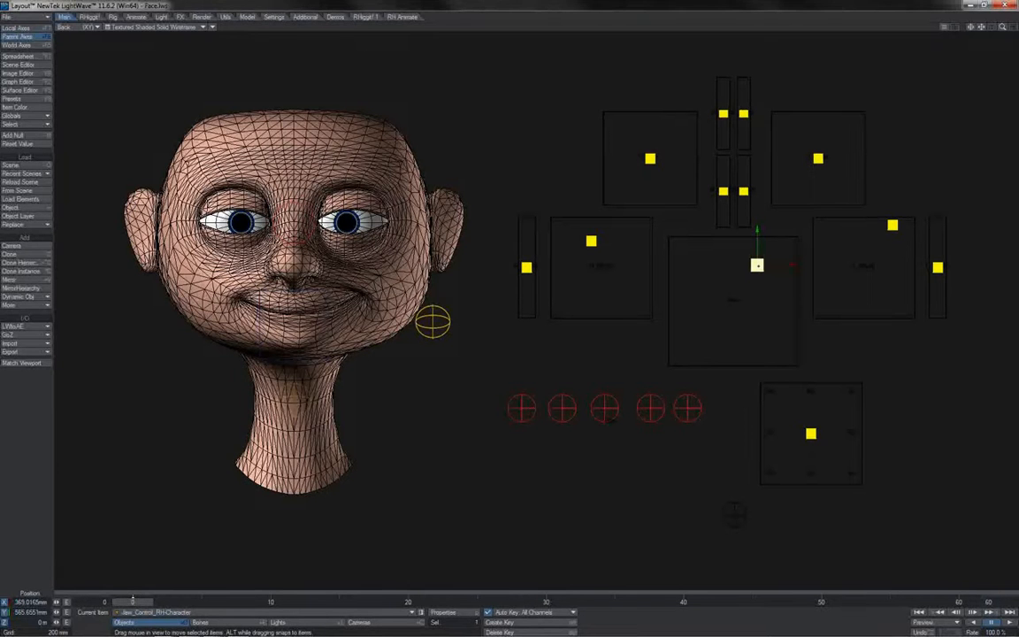
left_click_drag(732, 302, 669, 378)
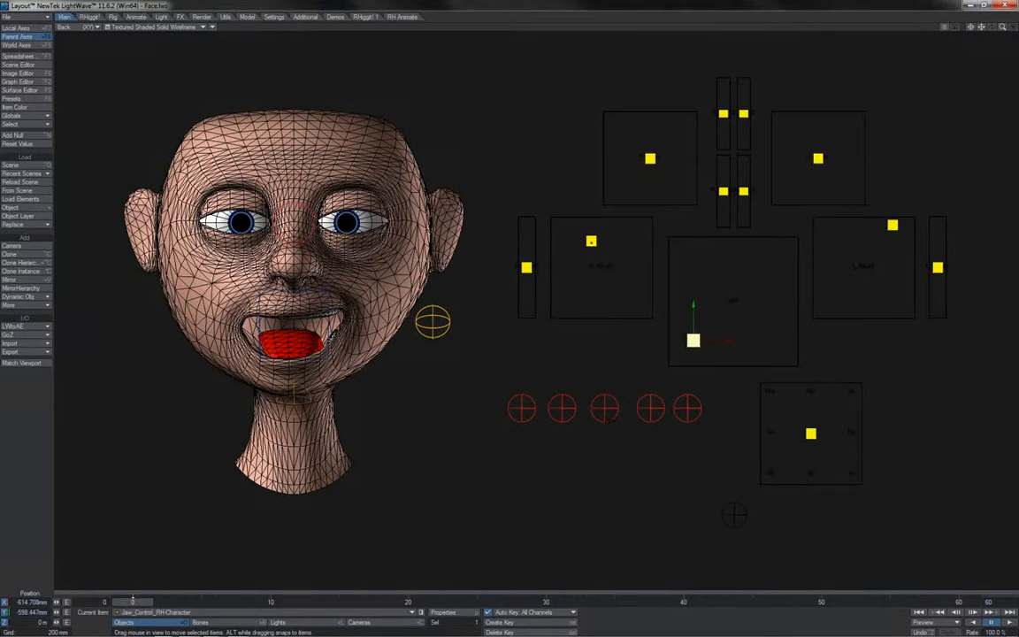
Try different L_Mouth_Control positions with the jaw open, ending at about X 7 mm, Y 948 mm
left_click(626, 238)
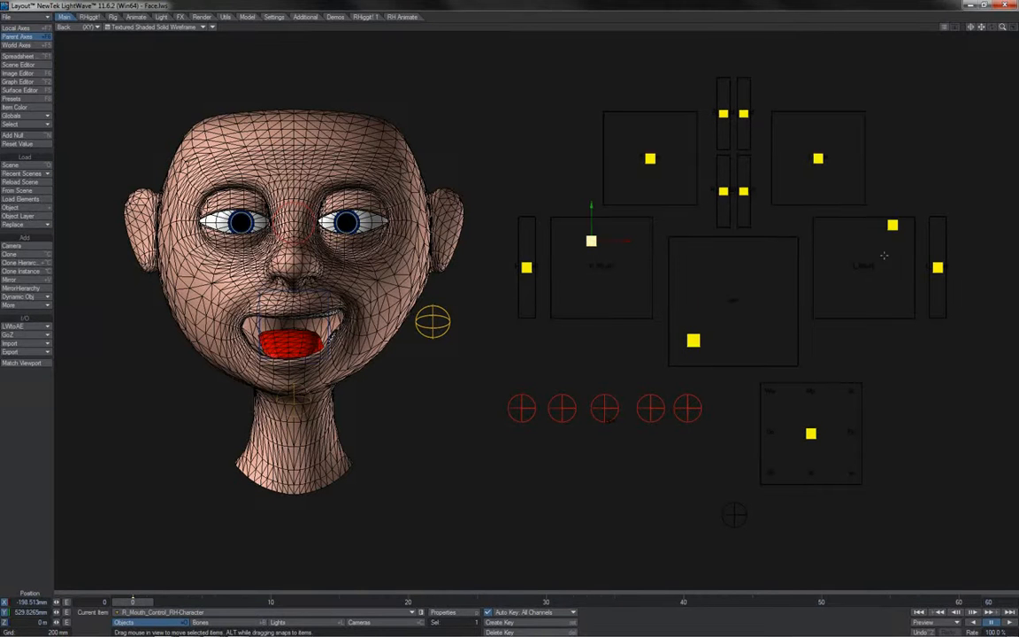
left_click(894, 224)
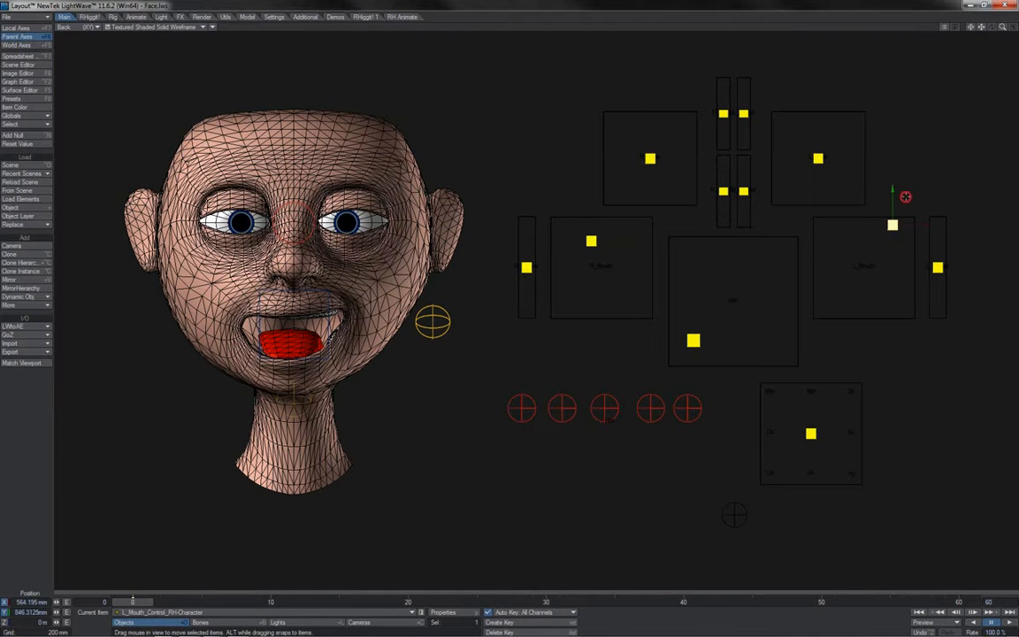
mouse_move(893, 223)
left_mouse_down()
mouse_move(853, 216)
mouse_move(894, 216)
mouse_move(889, 273)
mouse_move(879, 283)
mouse_move(882, 226)
left_mouse_up()
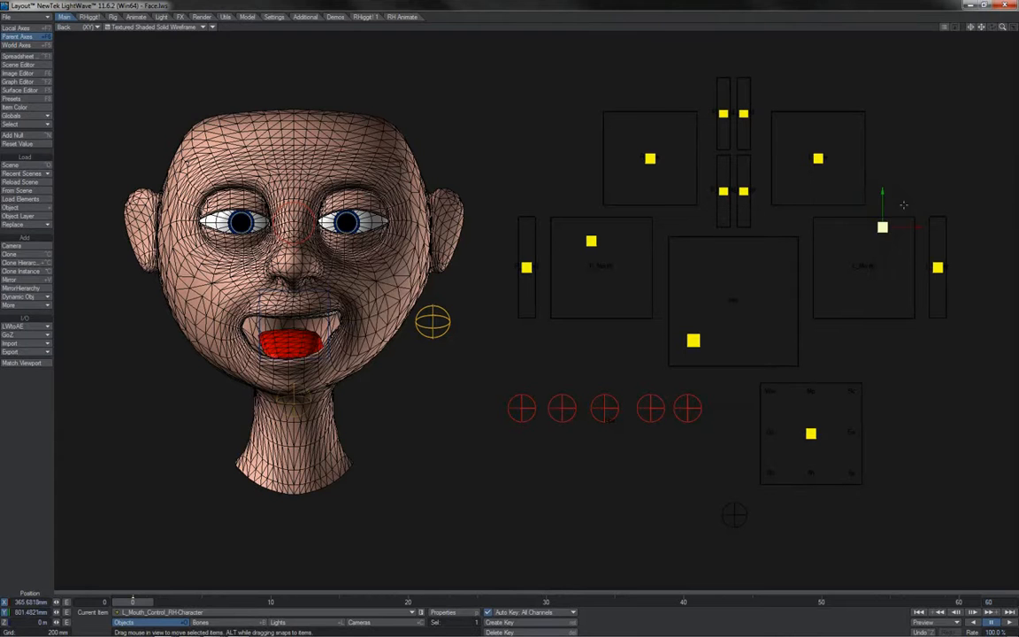
left_click_drag(904, 205, 914, 255)
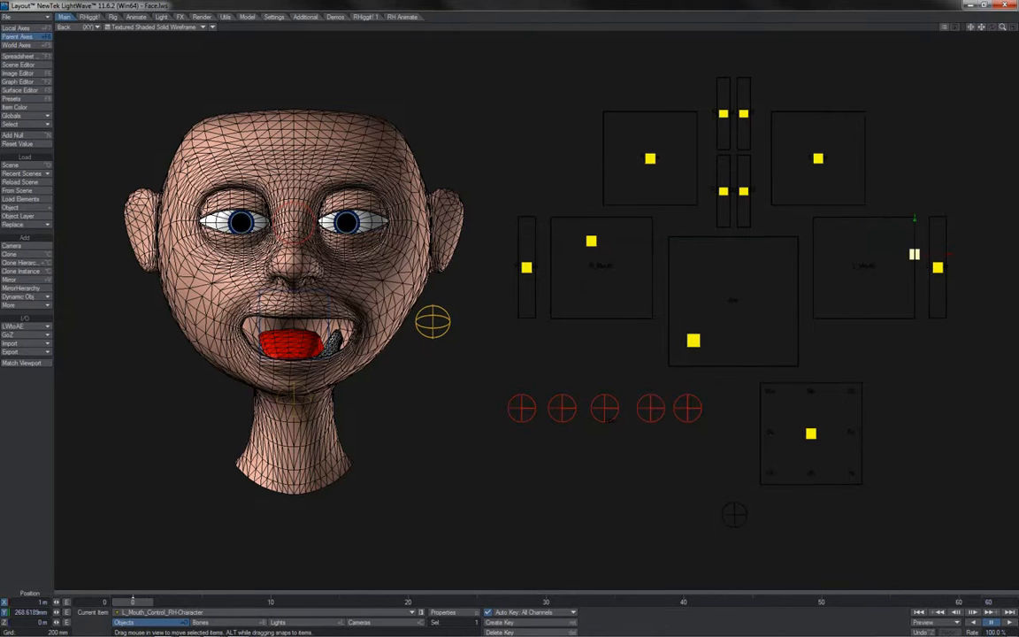
mouse_move(914, 255)
left_mouse_down()
mouse_move(848, 268)
mouse_move(870, 217)
mouse_move(857, 259)
mouse_move(913, 251)
left_mouse_up()
mouse_move(509, 317)
left_mouse_down()
mouse_move(455, 323)
mouse_move(509, 312)
left_mouse_up()
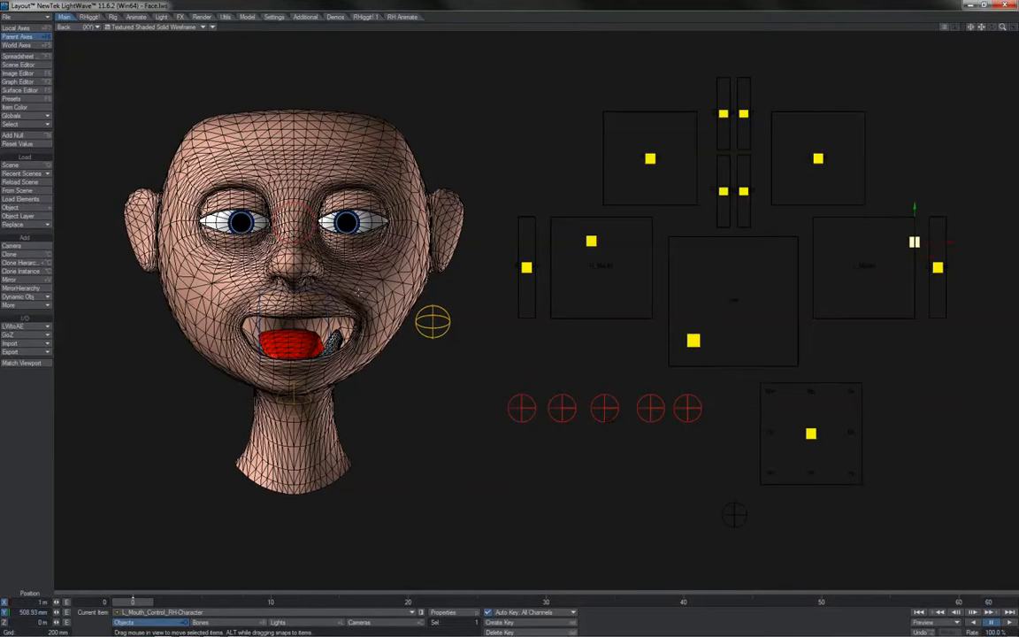
left_click_drag(901, 216, 855, 191)
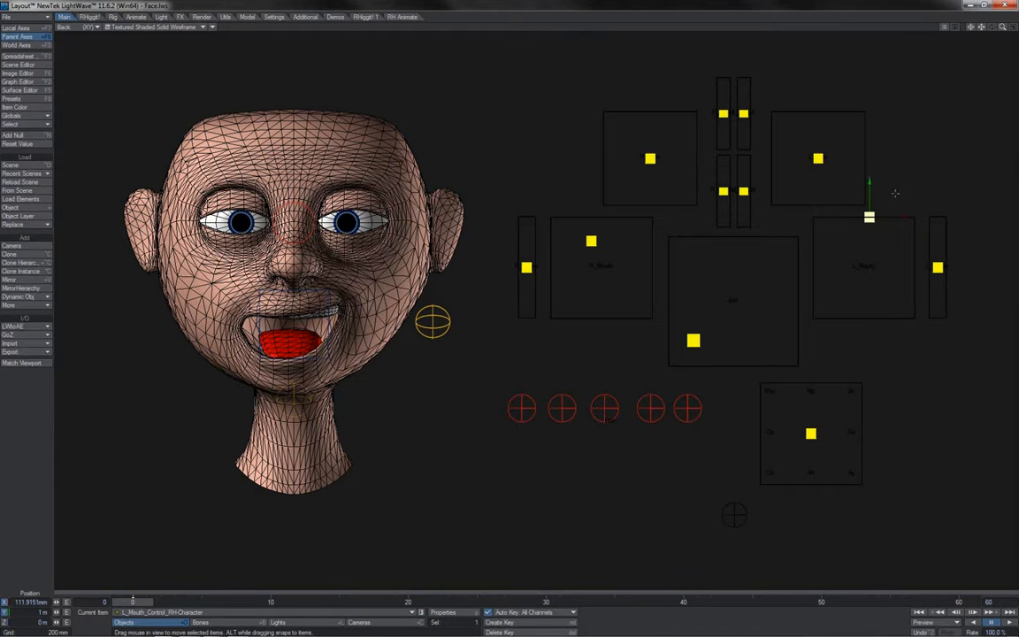
left_click_drag(896, 193, 864, 219)
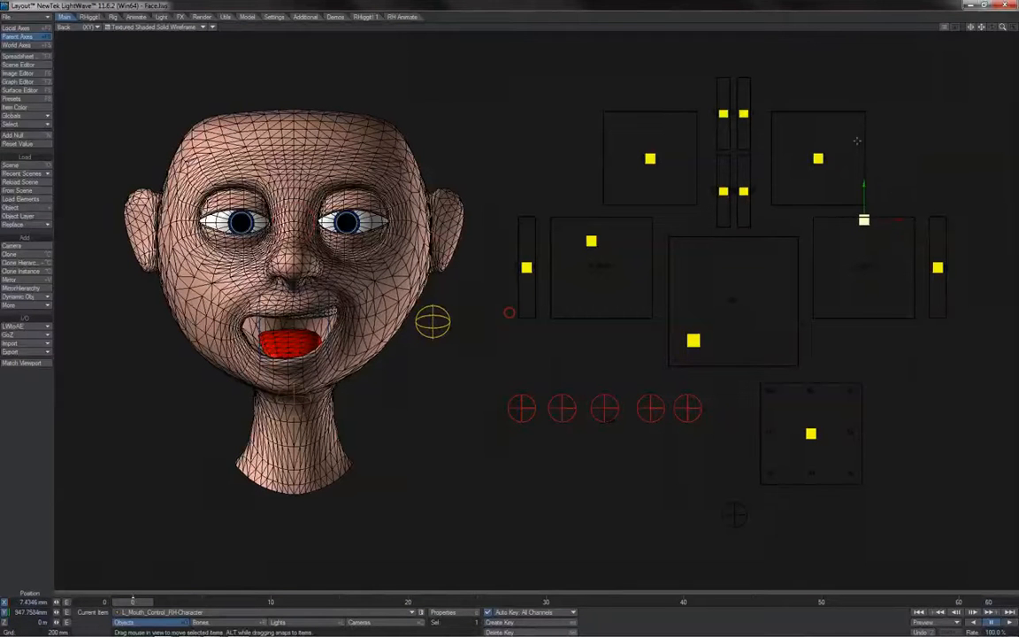
Move the character's left brow control down toward the inner lower corner of its box
left_click(818, 158)
left_click_drag(819, 159, 787, 195)
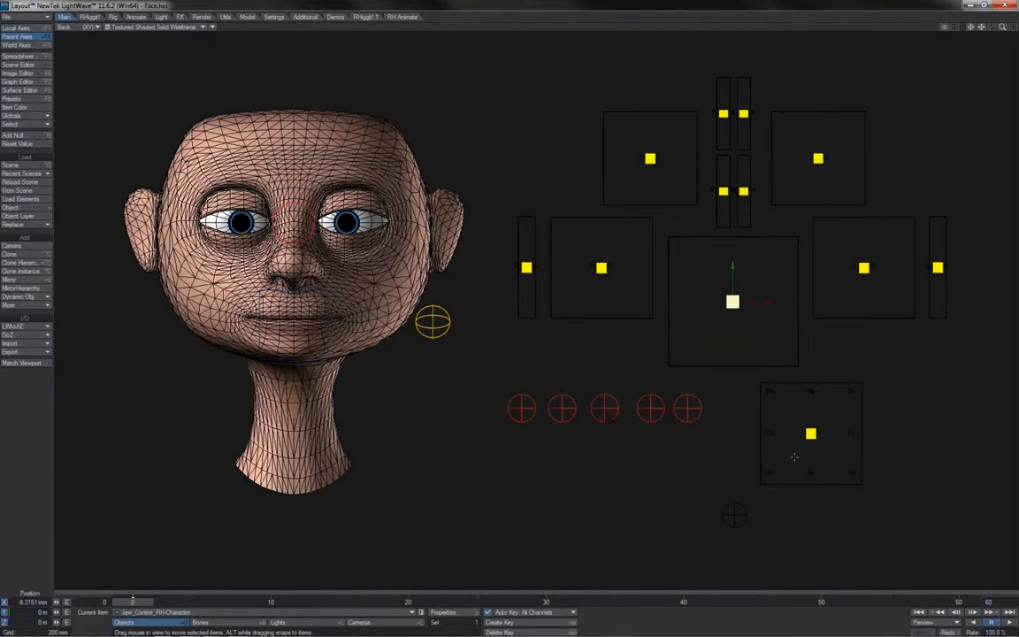
Open the lips by lowering Sync_Control to about Y -404 mm
left_click(838, 408)
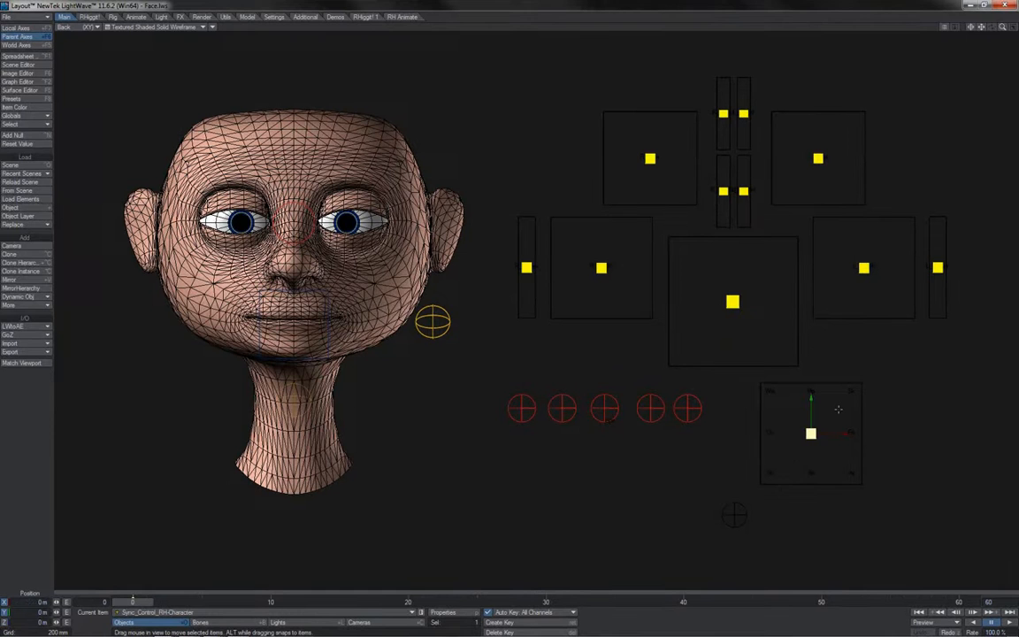
mouse_move(810, 434)
left_mouse_down()
mouse_move(776, 422)
mouse_move(778, 393)
mouse_move(832, 390)
mouse_move(846, 418)
mouse_move(808, 482)
mouse_move(773, 474)
mouse_move(833, 467)
mouse_move(801, 417)
mouse_move(759, 446)
mouse_move(815, 425)
mouse_move(831, 481)
mouse_move(757, 469)
mouse_move(842, 475)
mouse_move(786, 423)
mouse_move(828, 423)
mouse_move(828, 453)
mouse_move(808, 471)
mouse_move(769, 472)
mouse_move(848, 449)
mouse_move(860, 419)
mouse_move(760, 400)
mouse_move(837, 483)
mouse_move(816, 406)
mouse_move(788, 427)
mouse_move(787, 478)
mouse_move(768, 401)
mouse_move(824, 465)
mouse_move(860, 464)
mouse_move(766, 414)
mouse_move(794, 474)
mouse_move(849, 411)
mouse_move(800, 409)
mouse_move(769, 421)
mouse_move(837, 480)
mouse_move(851, 423)
mouse_move(813, 412)
mouse_move(782, 476)
mouse_move(760, 402)
mouse_move(856, 446)
mouse_move(826, 408)
mouse_move(760, 419)
mouse_move(836, 427)
mouse_move(810, 455)
left_mouse_up()
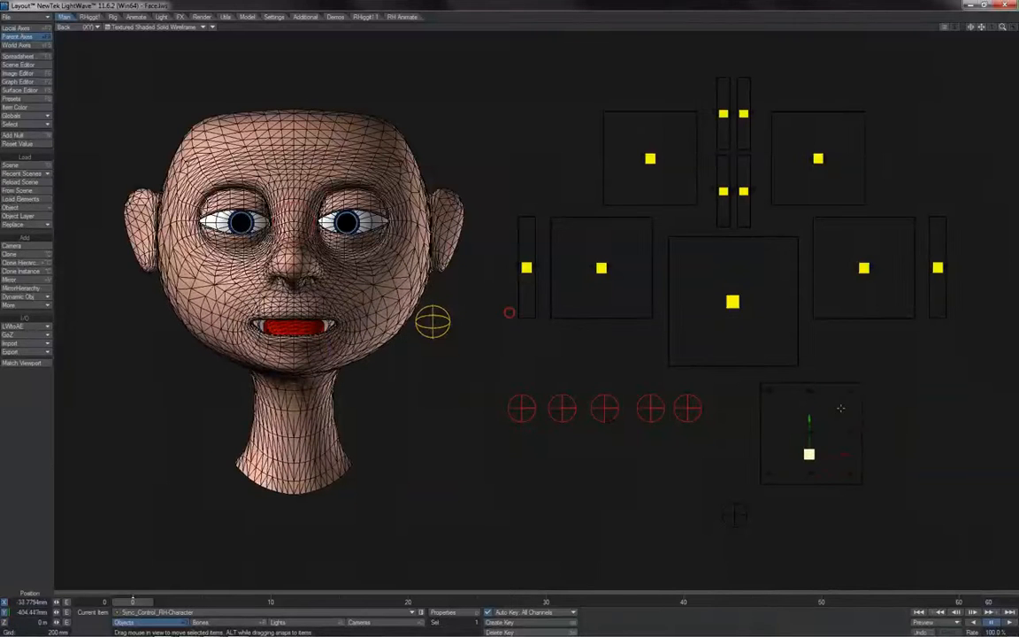
Move R_Mouth_Control to about X -115 mm, Y 387 mm and R_Brow_Control to X 1 m, Y -1 m
left_click(602, 268)
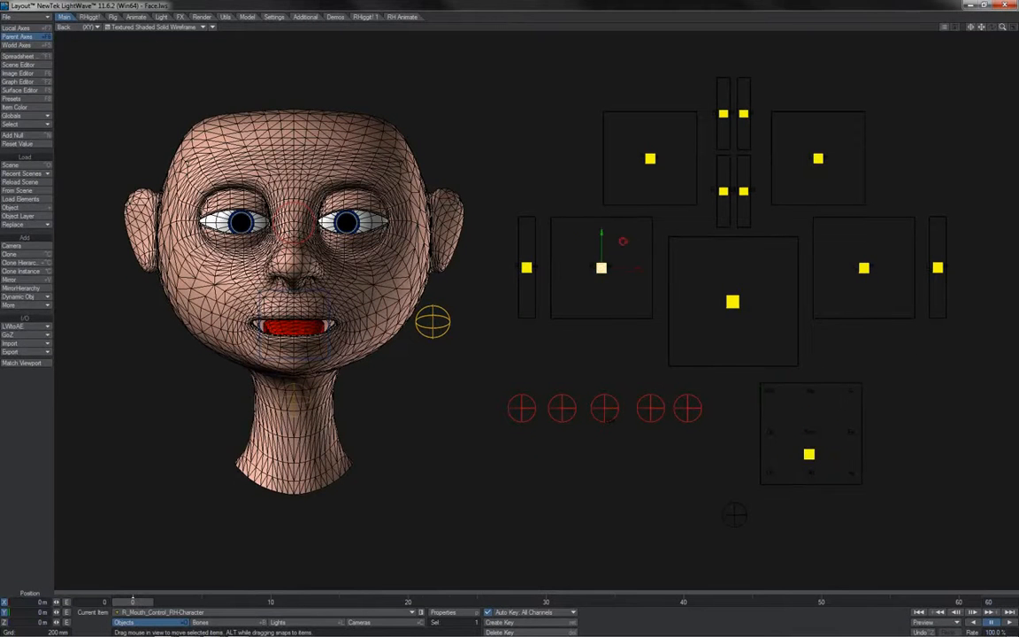
mouse_move(623, 240)
left_mouse_down()
mouse_move(610, 215)
mouse_move(617, 223)
left_mouse_up()
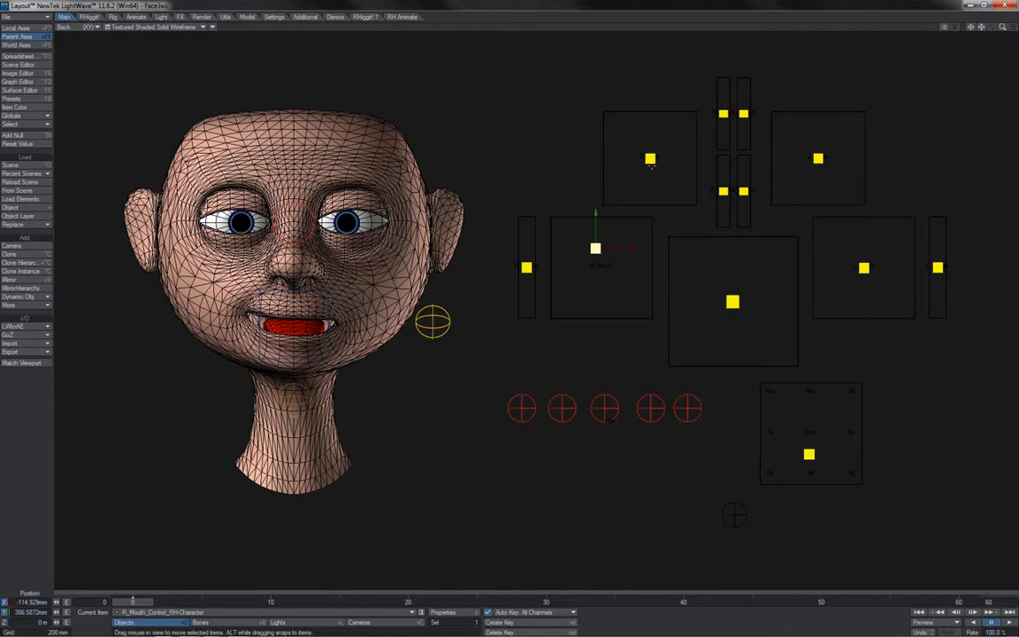
left_click(651, 163)
left_click_drag(668, 138, 696, 205)
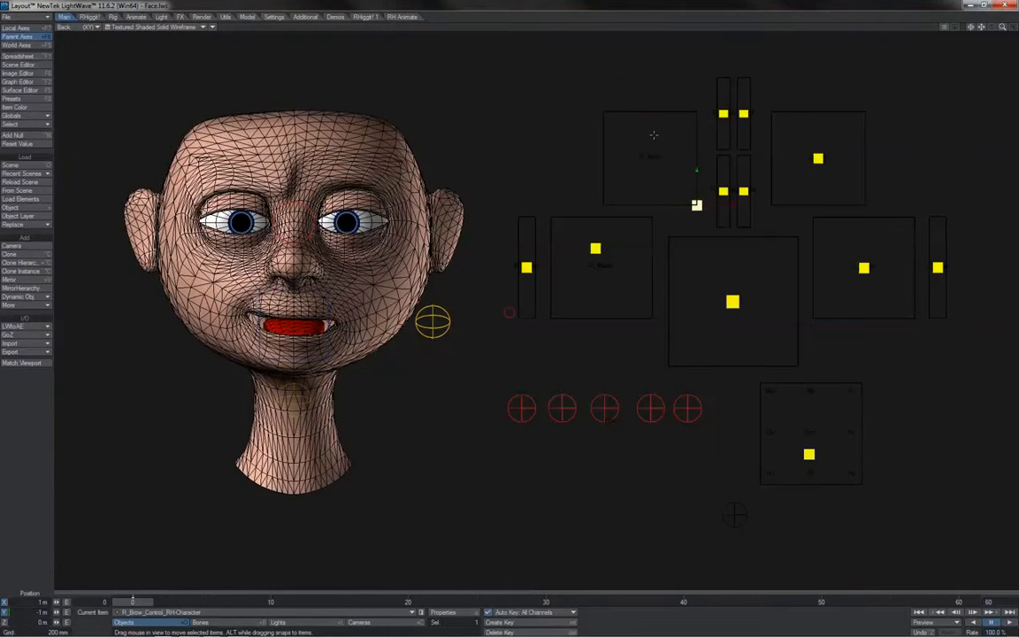
Raise R_Mouth_Corner_Control to about Y 833 mm to lift the character's right mouth corner
left_click(527, 266)
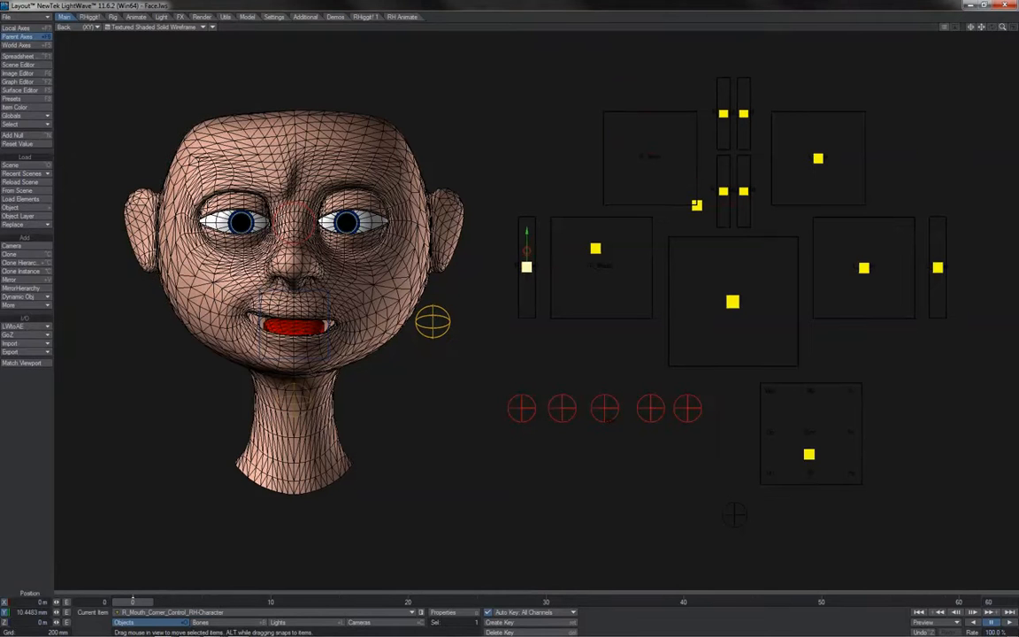
left_click_drag(527, 266, 526, 251)
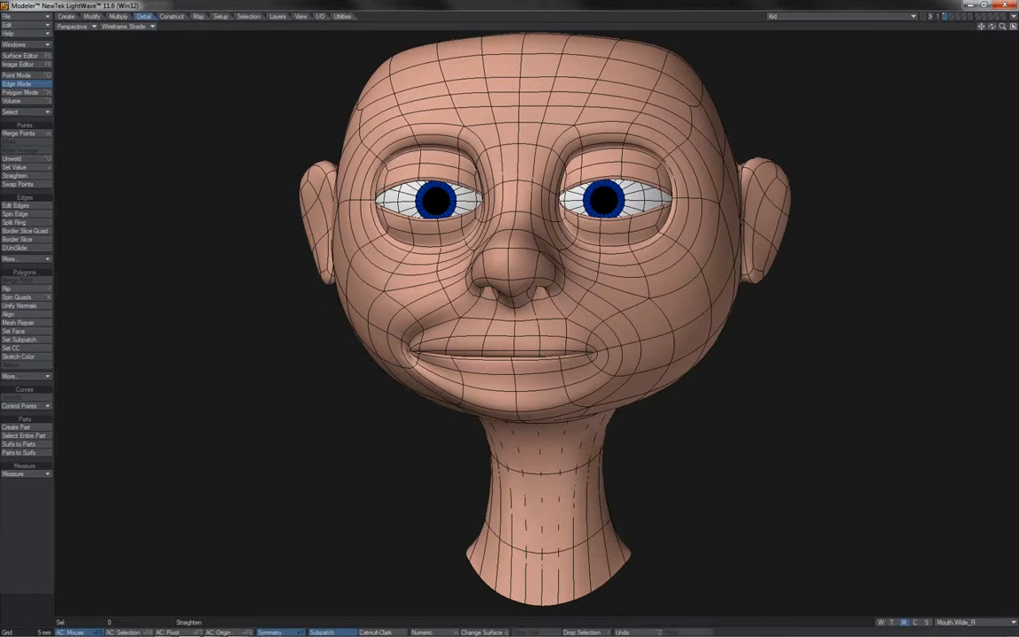
Examine the left and right morph entries in Modeler's Vertex Maps list and return to Layout
left_click_drag(0, 88, 223, 174)
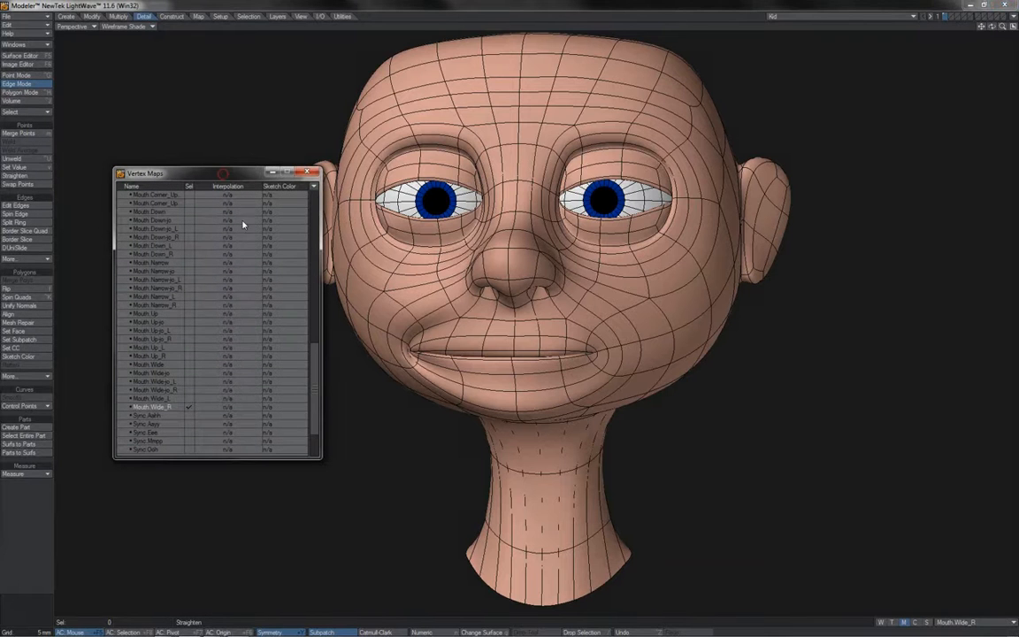
left_click_drag(317, 407, 317, 243)
left_click(191, 629)
left_click(167, 586)
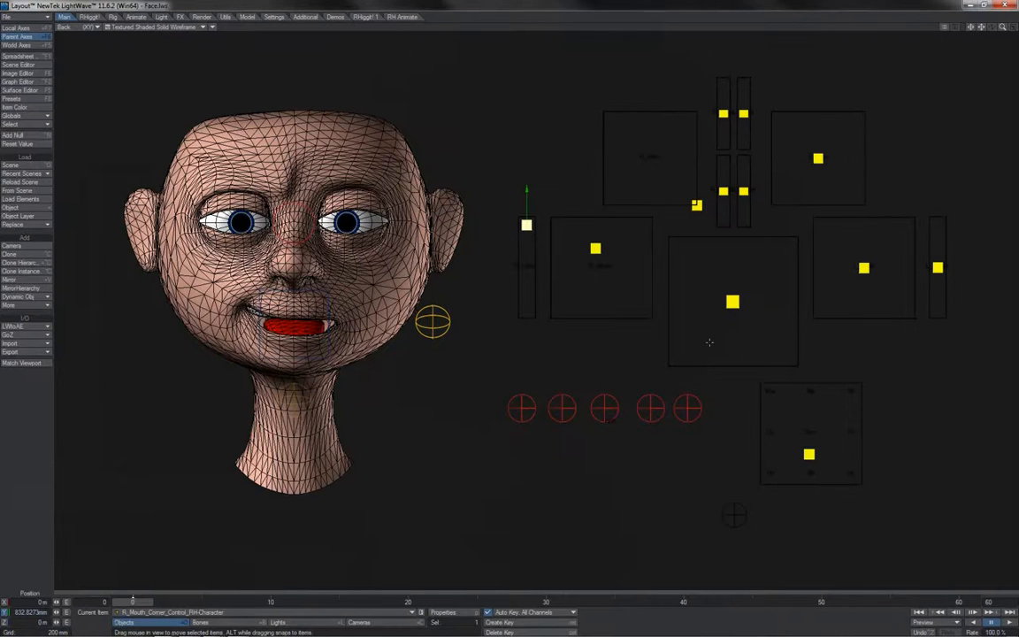
Move Jaw_Control upward within its box to about X 123 mm, Y 738 mm
left_click(733, 305)
left_click_drag(750, 281, 759, 234)
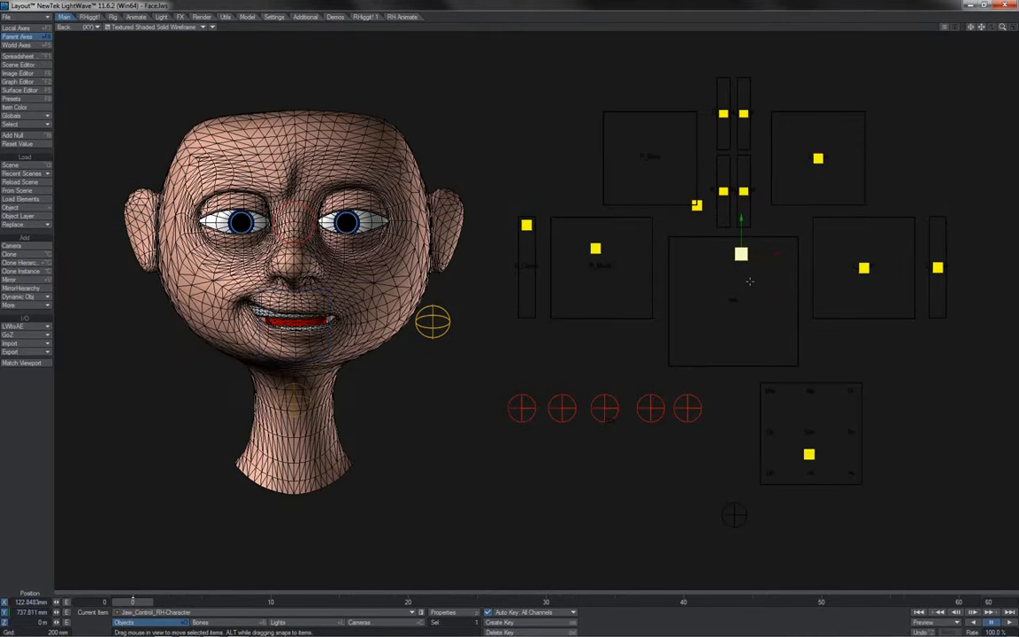
Open the Graph Editor's expression list and examine the Sync, Jaw and Brow map expressions
key("ctrl+F2")
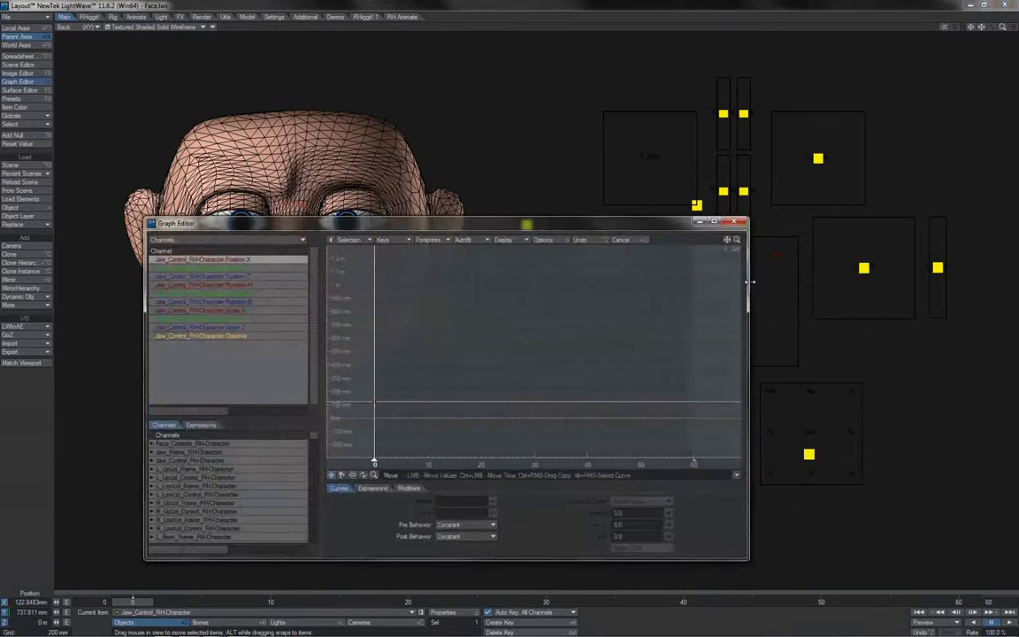
left_click(203, 424)
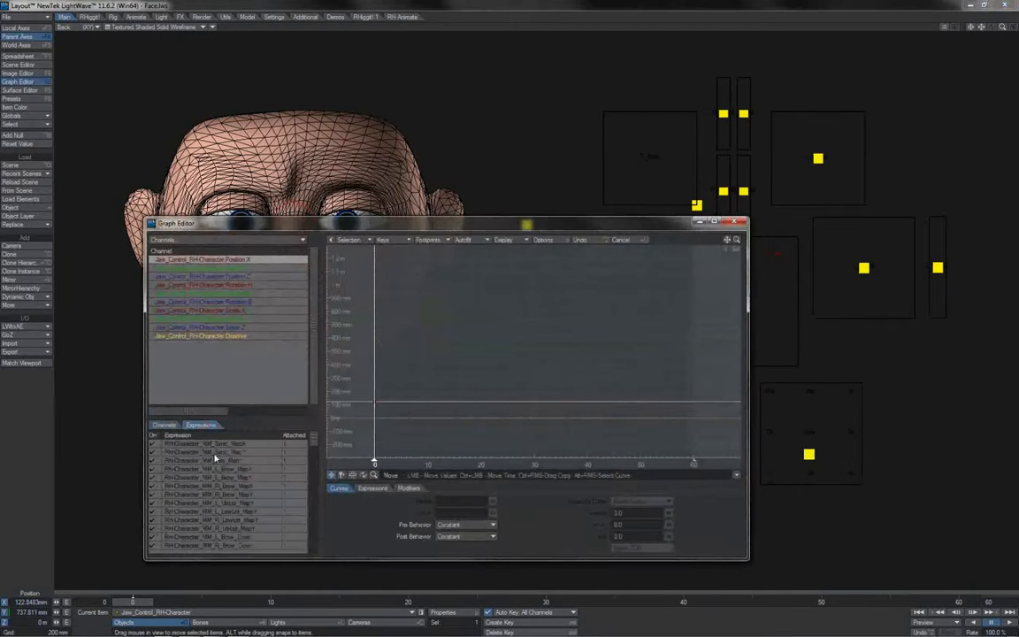
left_click(242, 445)
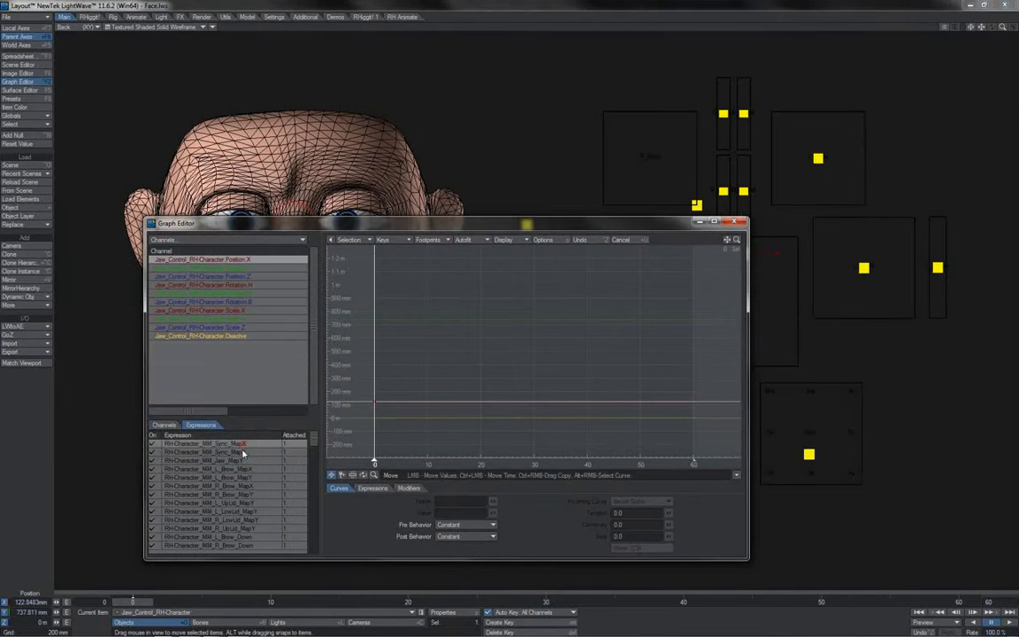
left_click(244, 452)
left_click(243, 461)
left_click(242, 469)
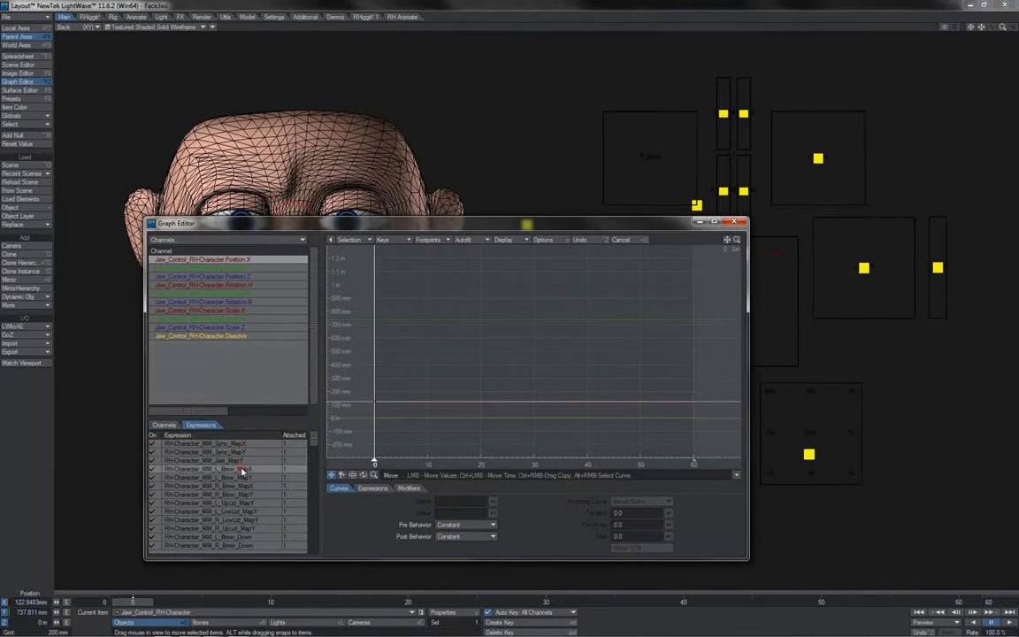
left_click(243, 478)
left_click(244, 487)
left_click(243, 495)
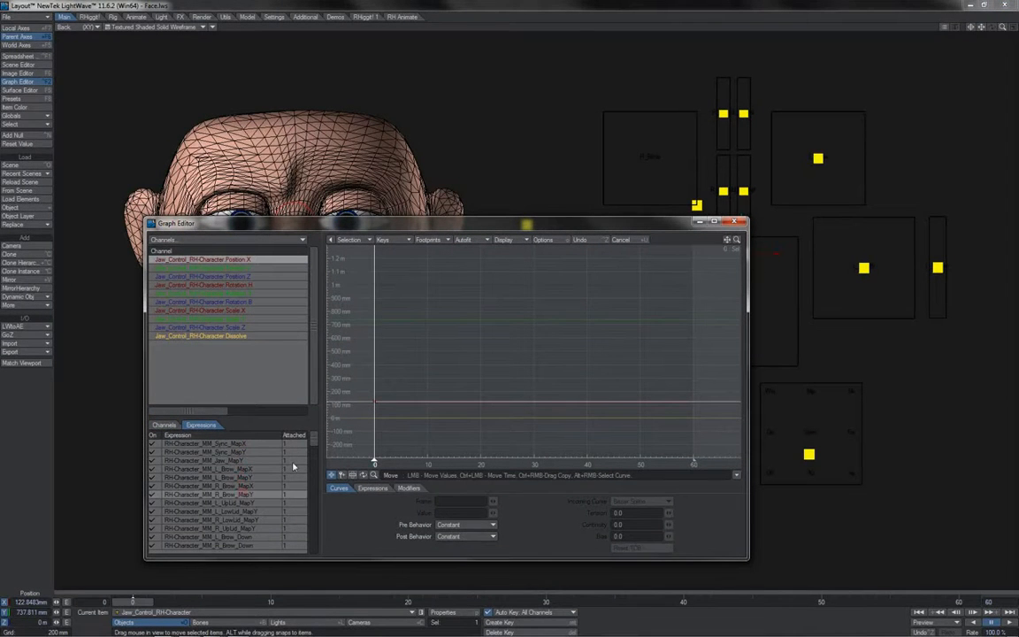
Examine the formulas behind the brow and eyelid morph expressions and close the Graph Editor
left_click(369, 488)
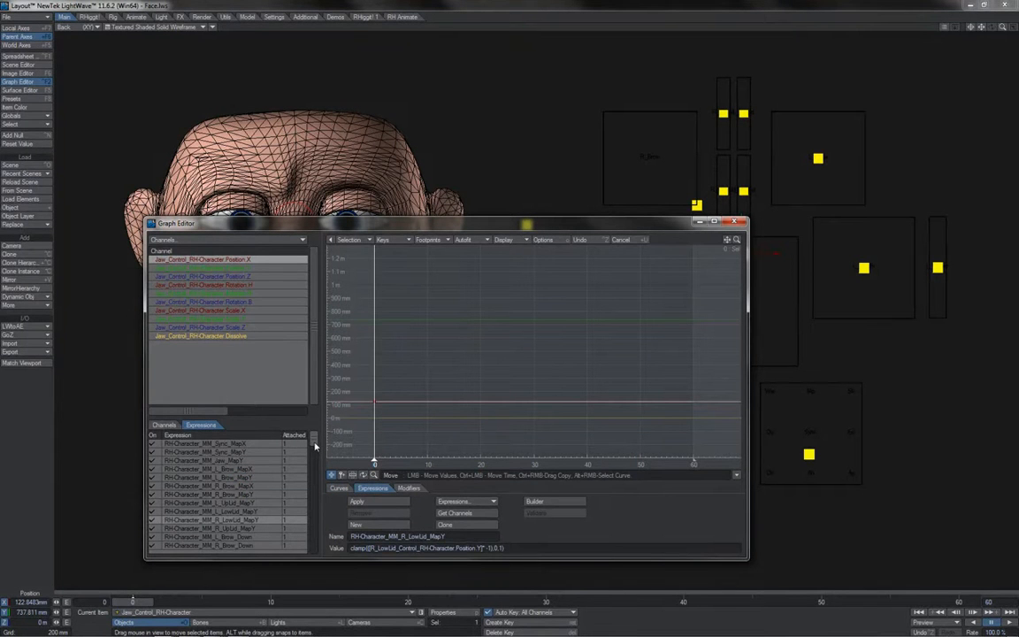
left_click_drag(314, 442, 317, 459)
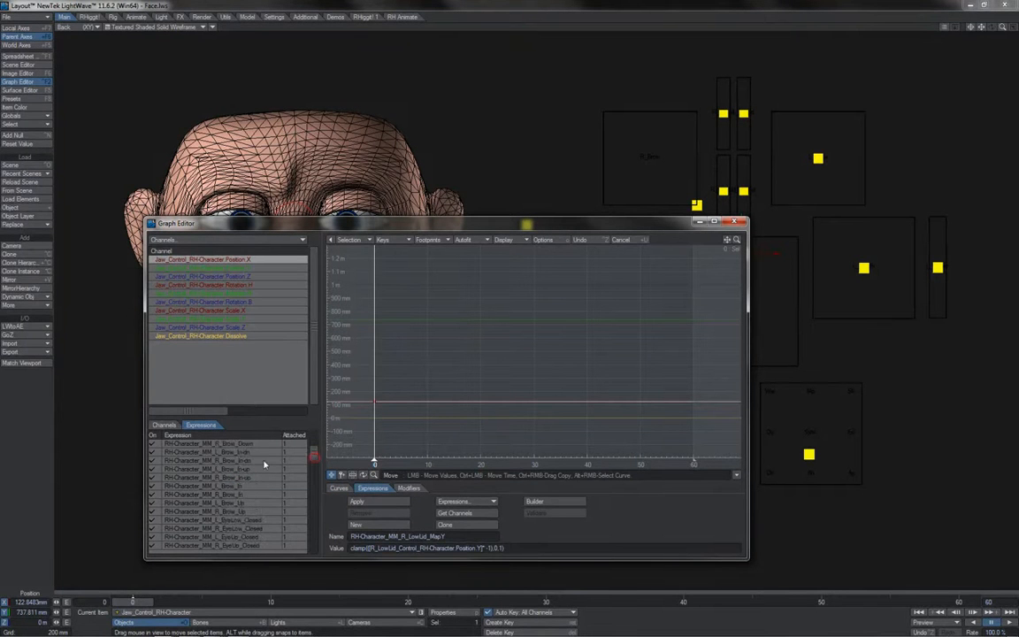
left_click(248, 461)
left_click(246, 477)
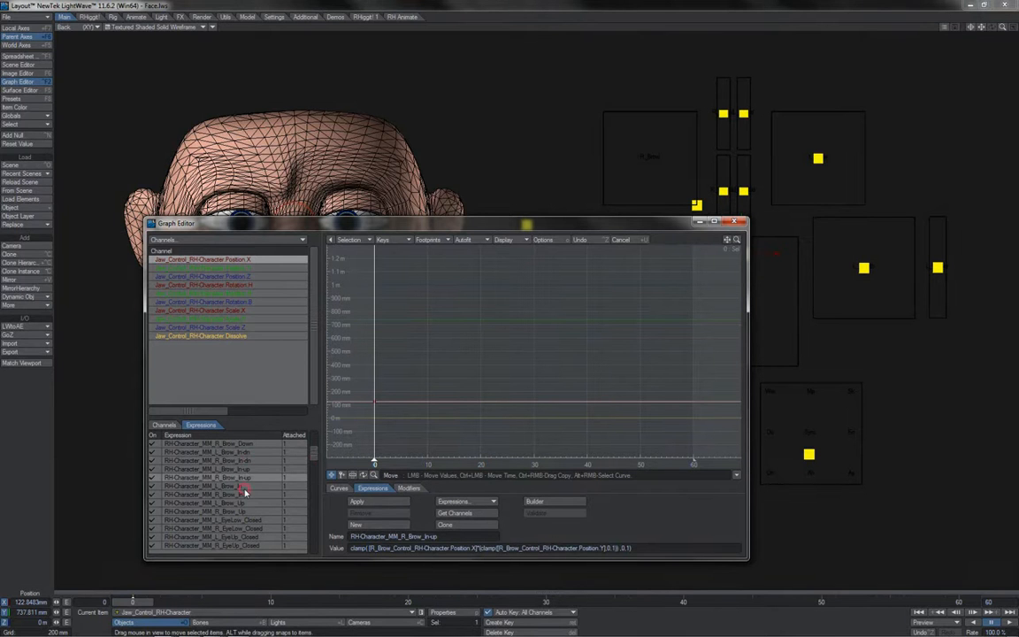
left_click(244, 487)
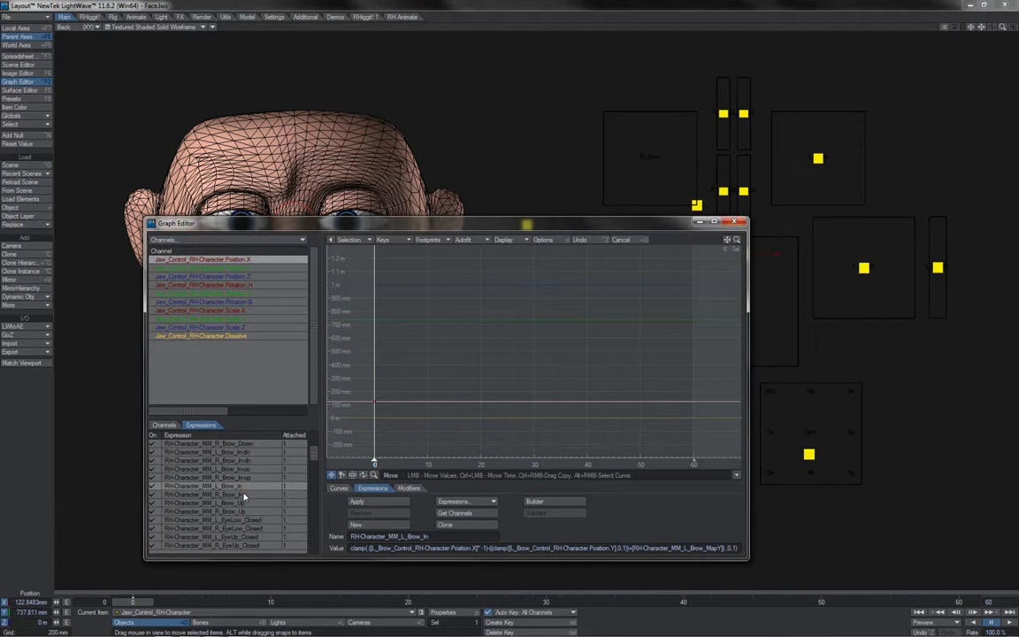
left_click(243, 494)
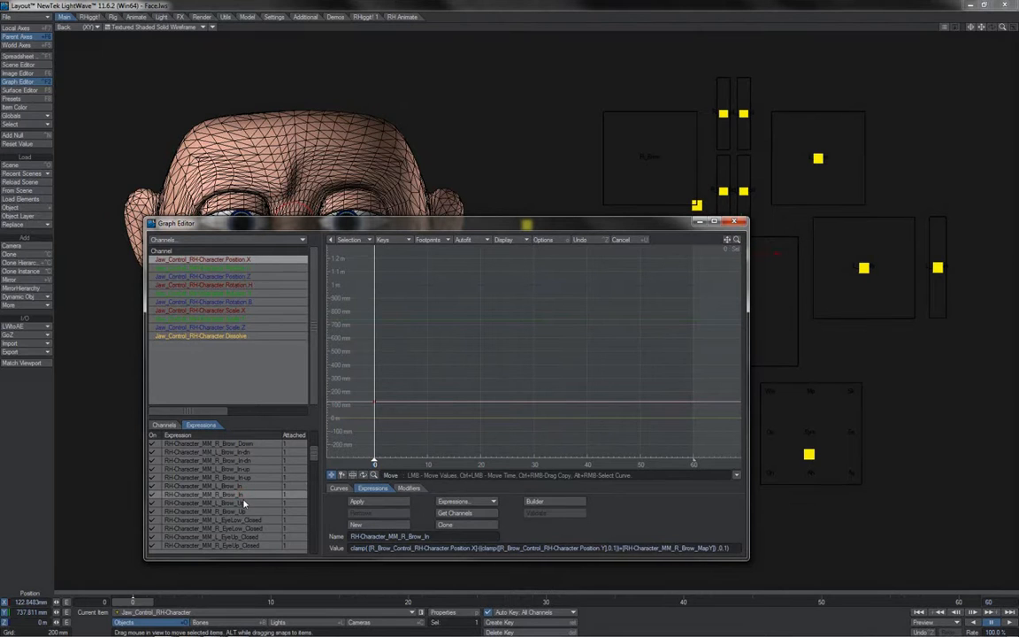
left_click(243, 504)
left_click(244, 513)
left_click(247, 528)
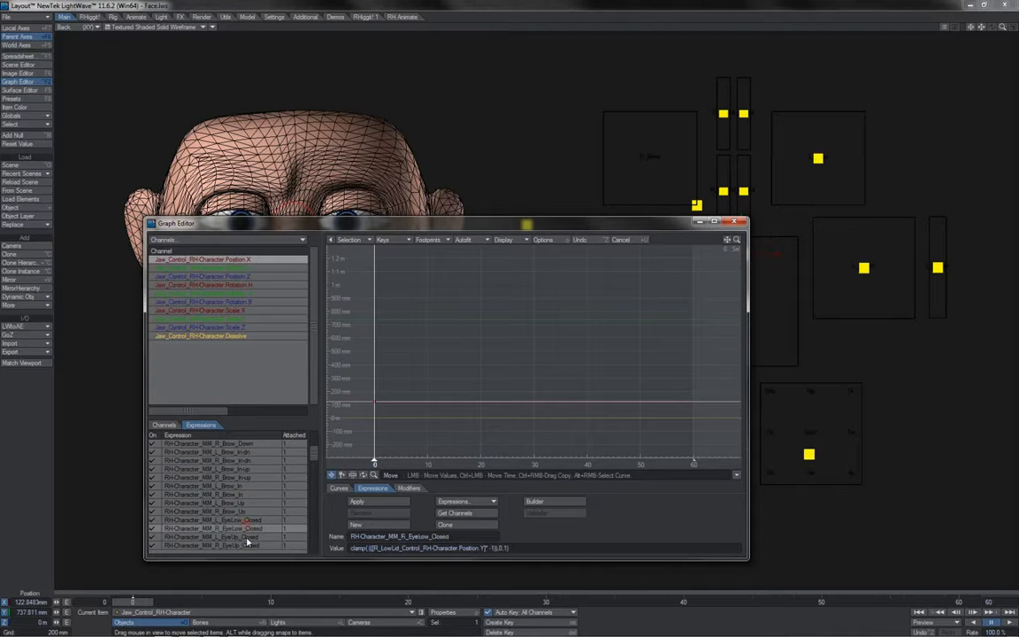
left_click(247, 538)
left_click(247, 547)
left_click(735, 222)
Open the displacement node network in Jaw_Control's deformation properties and add a Morph Map node
key("p")
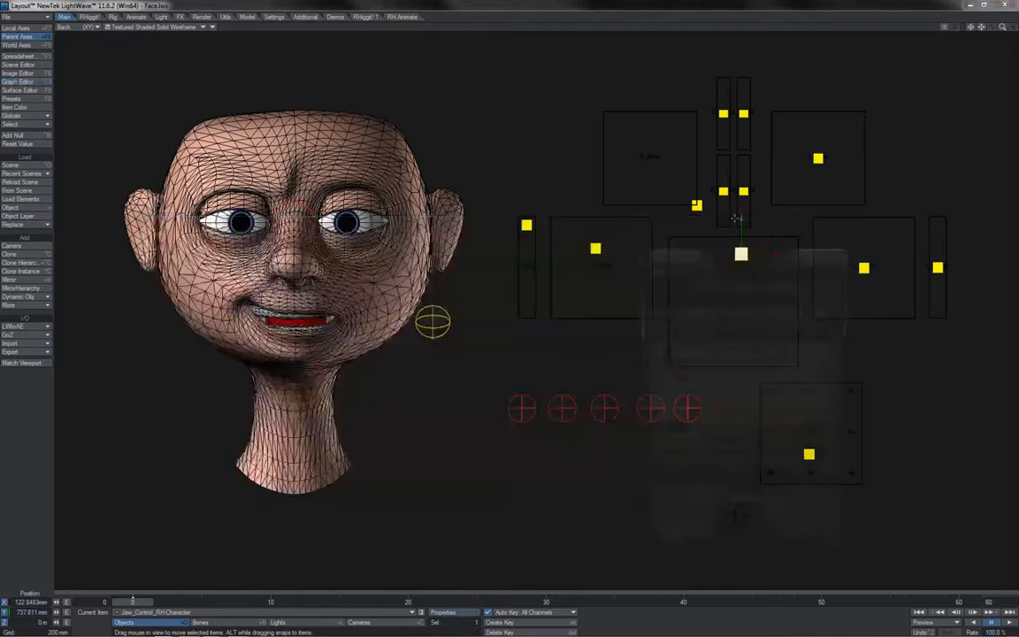
left_click(690, 312)
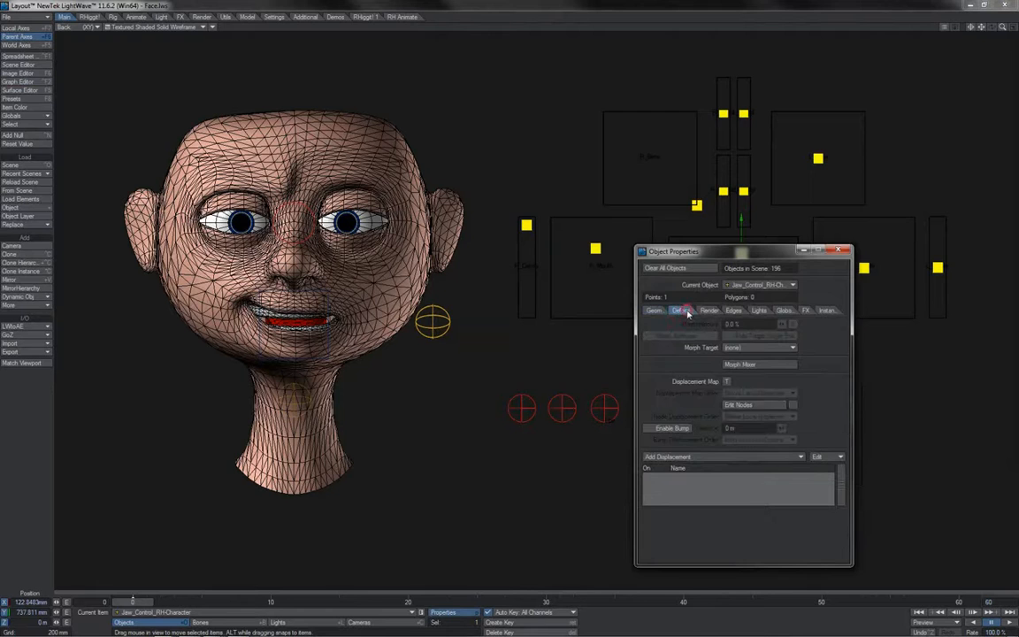
left_click(747, 407)
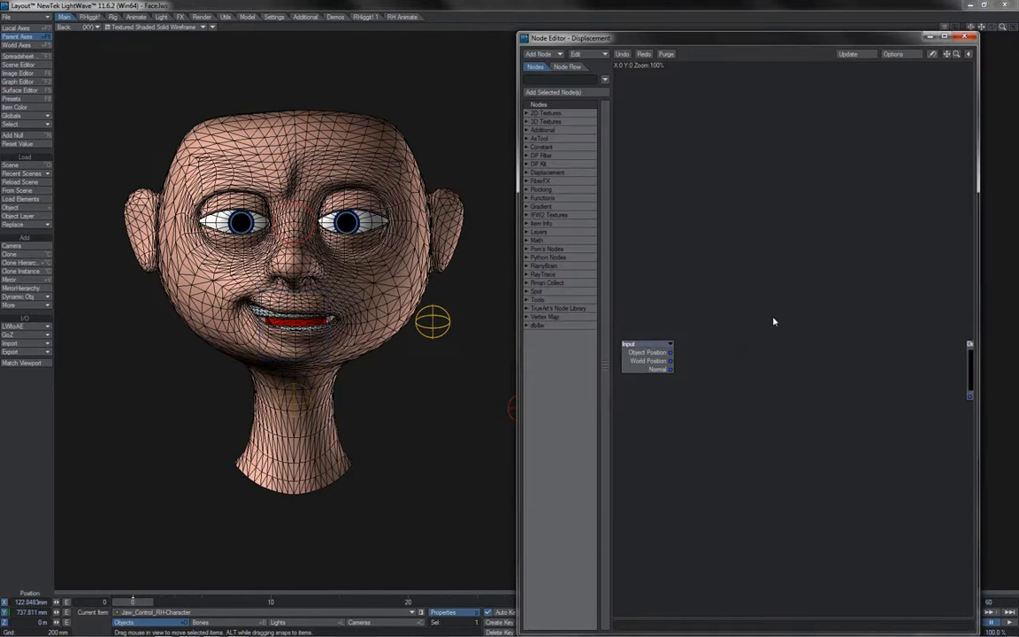
left_click_drag(643, 353, 686, 342)
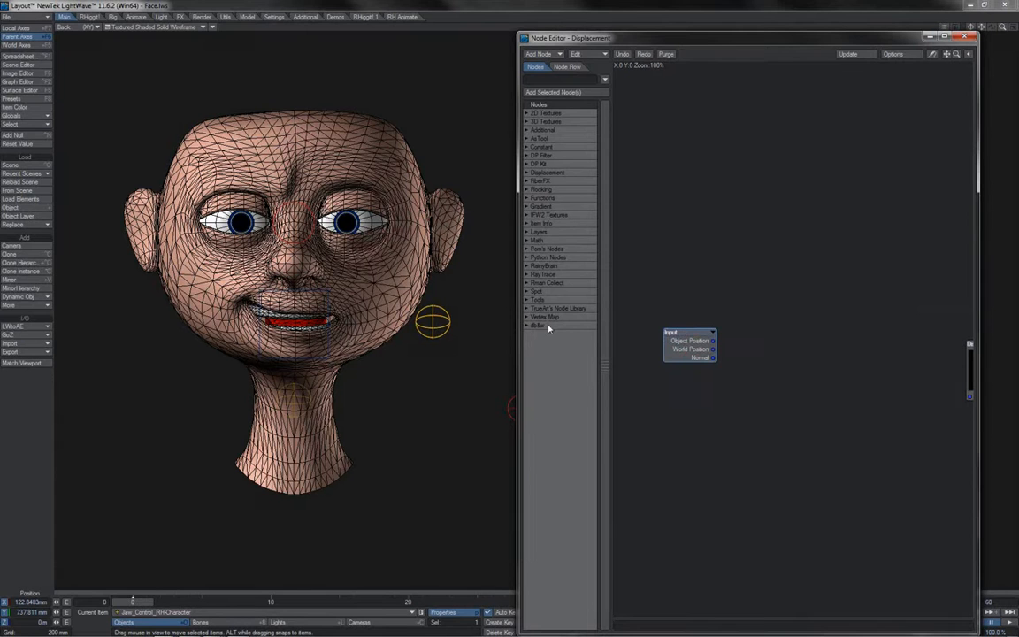
left_click(544, 317)
double_click(550, 325)
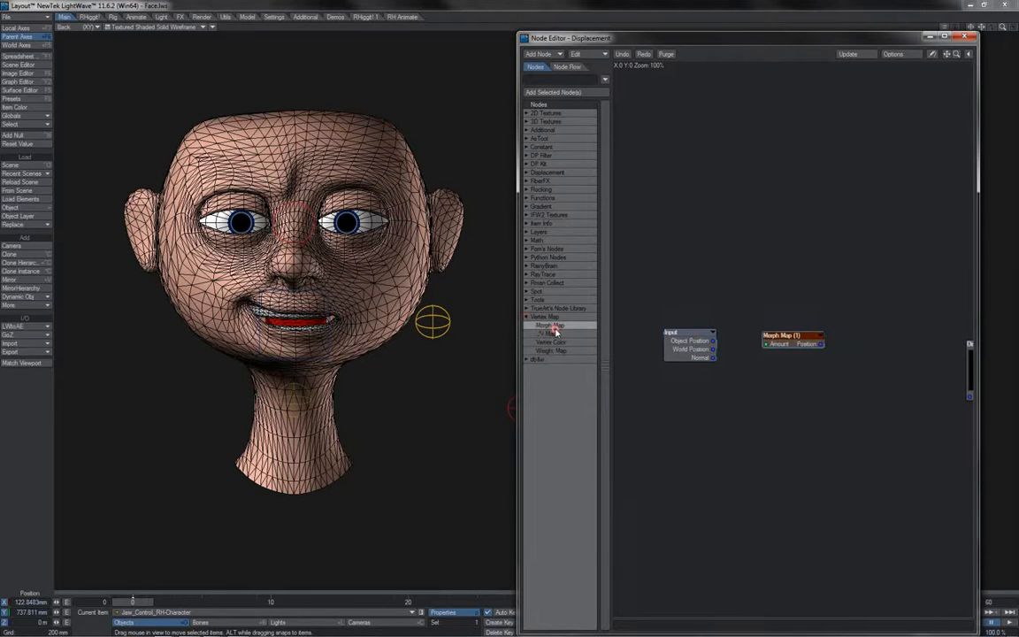
Add an Item Info node to the displacement network and space it apart from the Morph Map node
left_click(542, 223)
double_click(548, 249)
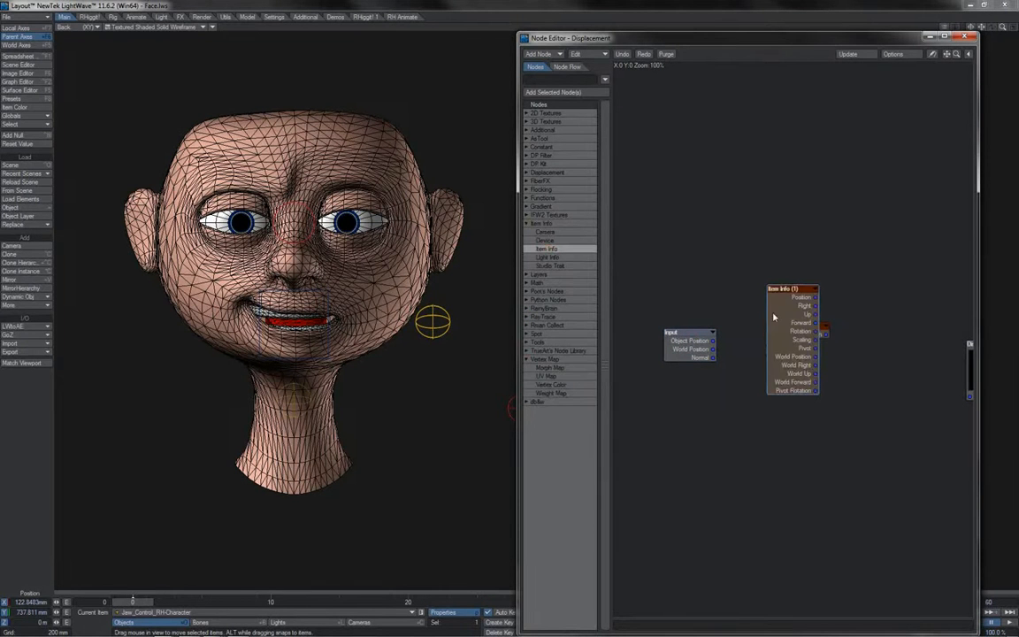
left_click_drag(783, 290, 679, 149)
left_click_drag(788, 330, 768, 237)
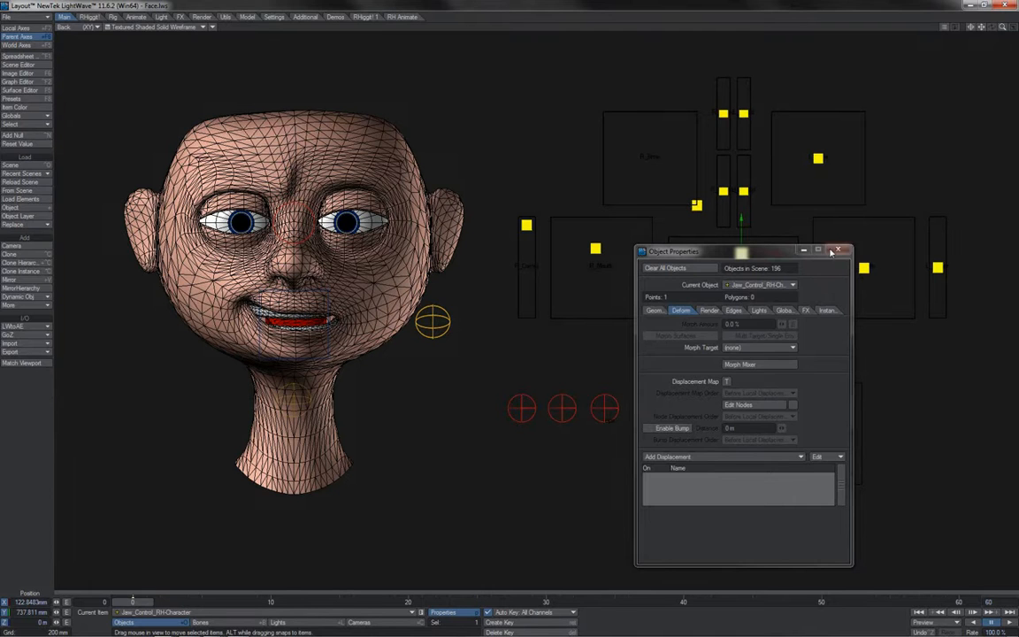
Close Jaw_Control's properties and pick the Brows.Down_R morph in Modeler's Vertex Maps list
key("p")
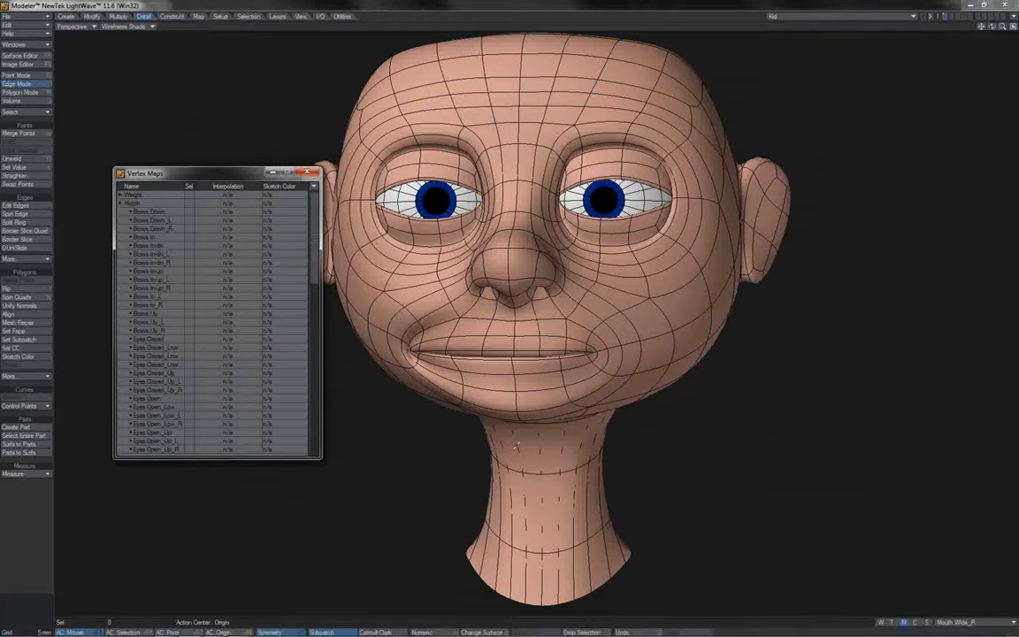
left_click(159, 228)
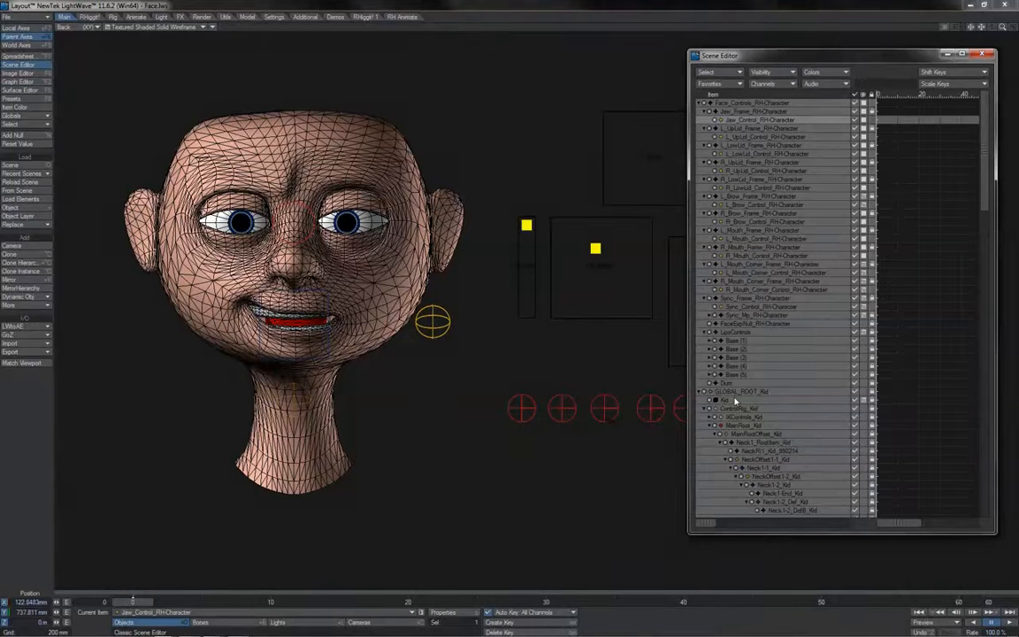
Copy the Morph Mixer displacement from the Kid object's properties in Layout
left_click(734, 399)
key("p")
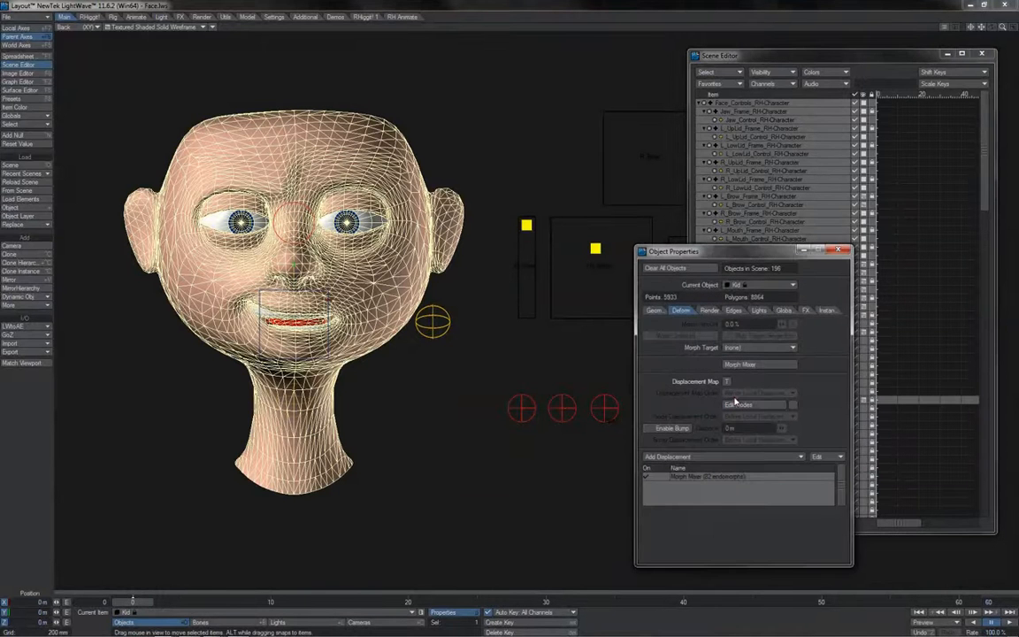
left_click_drag(695, 244, 556, 119)
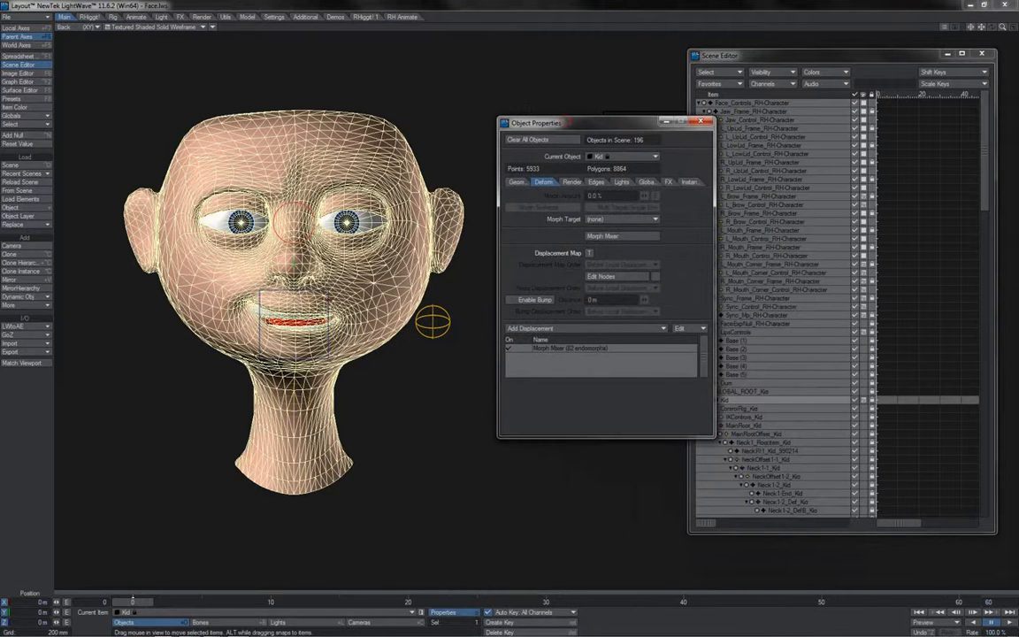
right_click(531, 351)
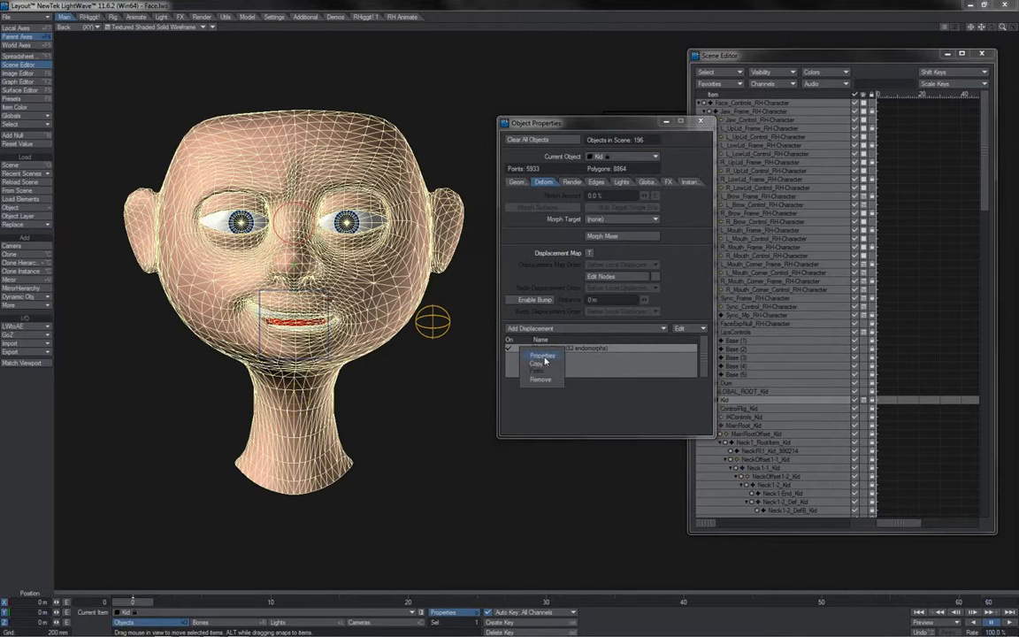
left_click(546, 365)
Select LipsControls and view the editing options for its displacement list, including Paste, without applying one
left_click(743, 333)
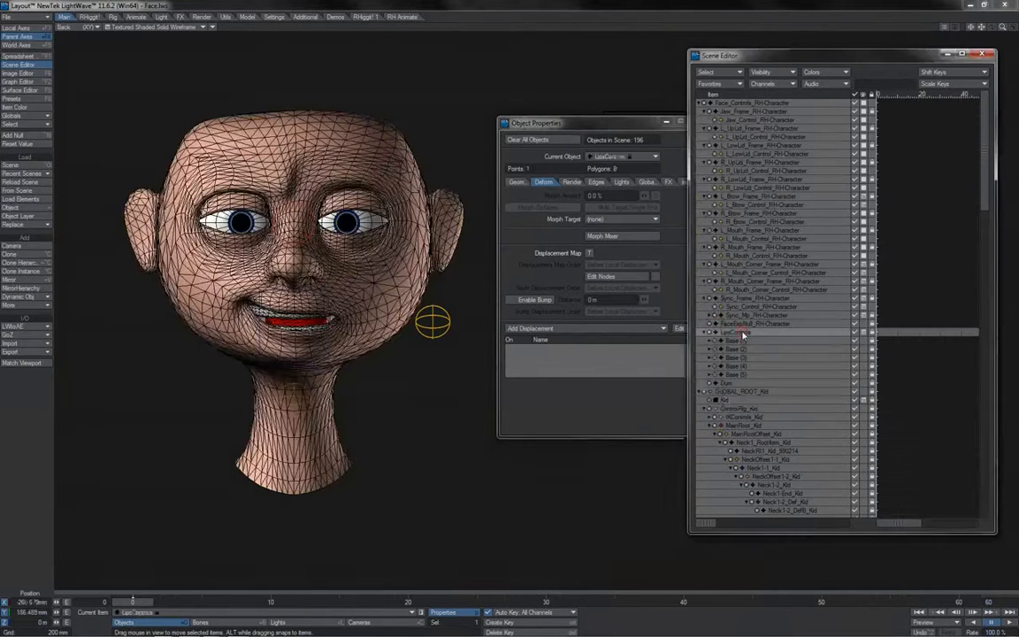
left_click(681, 309)
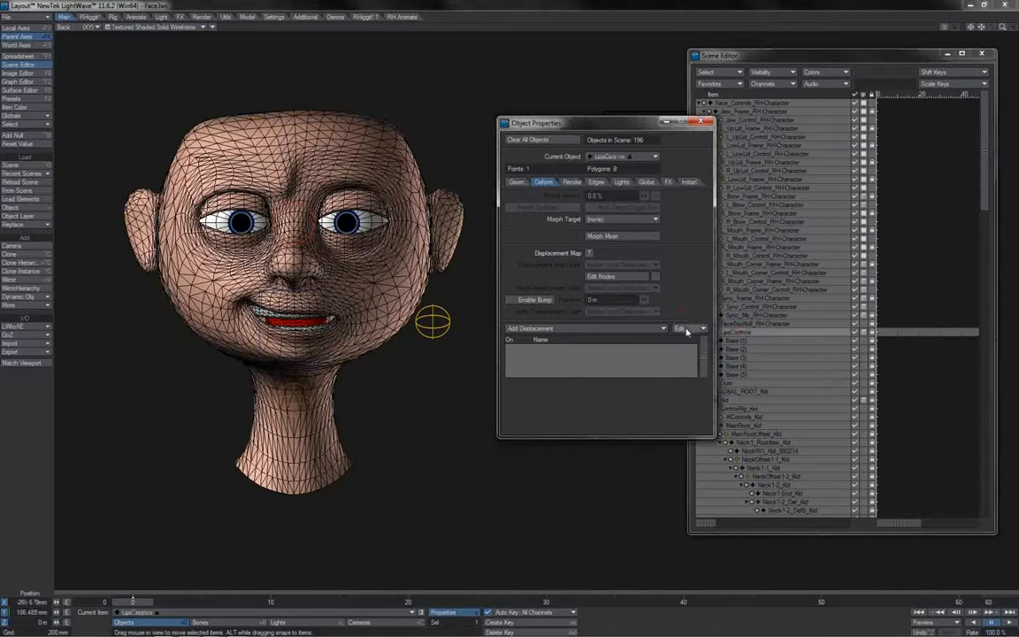
left_click(687, 330)
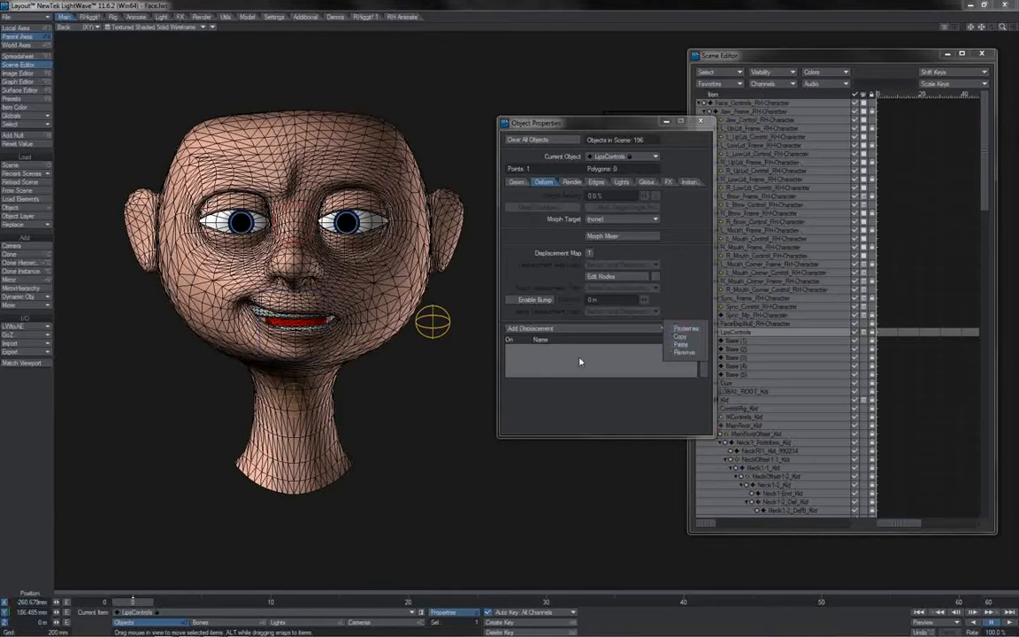
left_click(193, 564)
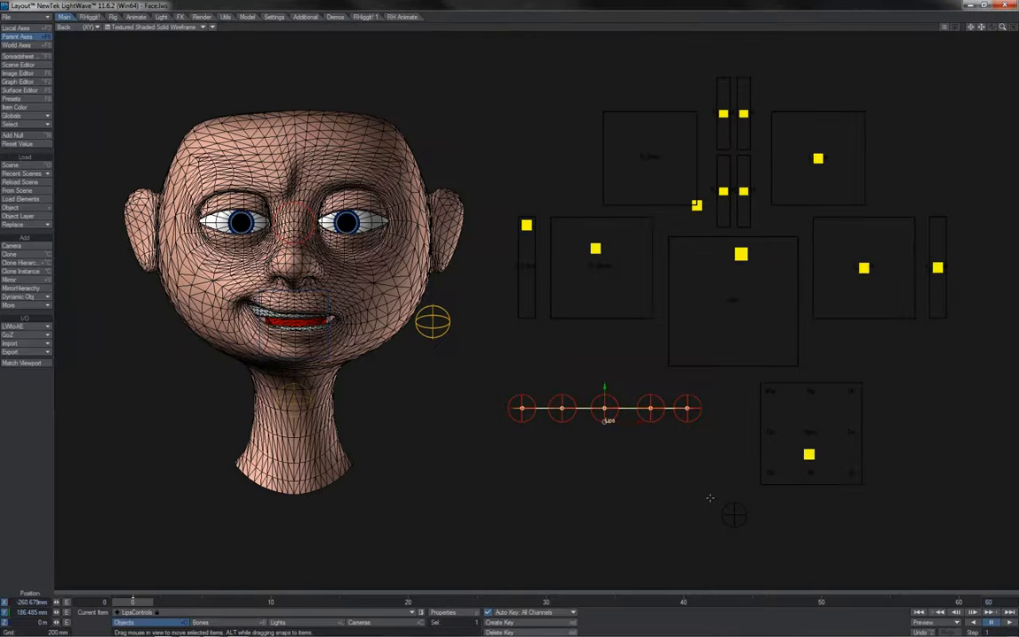
Select Jaw_Control and briefly view the scene's expressions in the Graph Editor
left_click(737, 266)
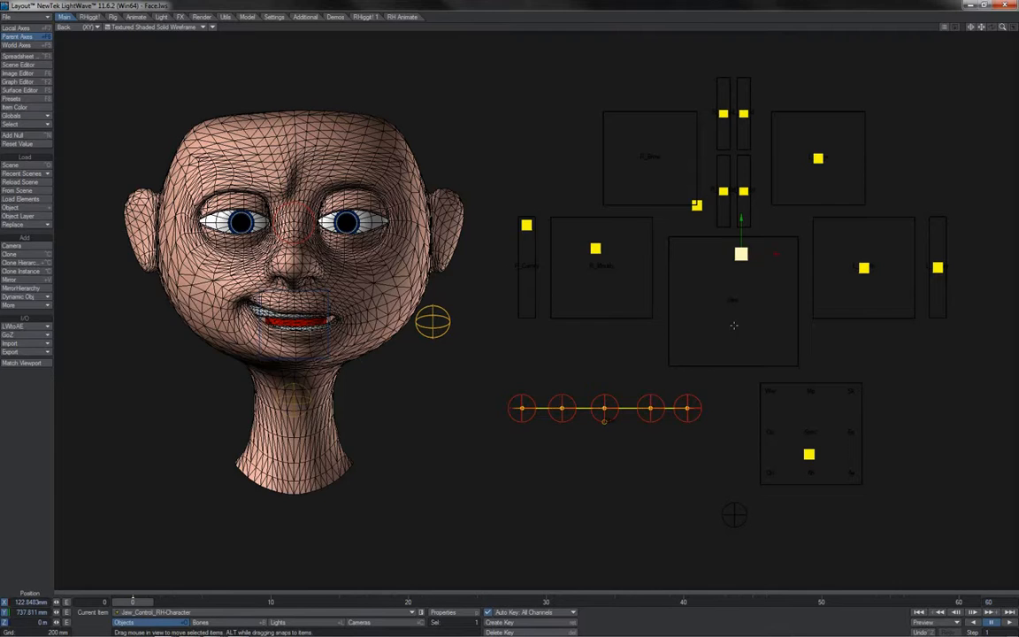
key("ctrl+F2")
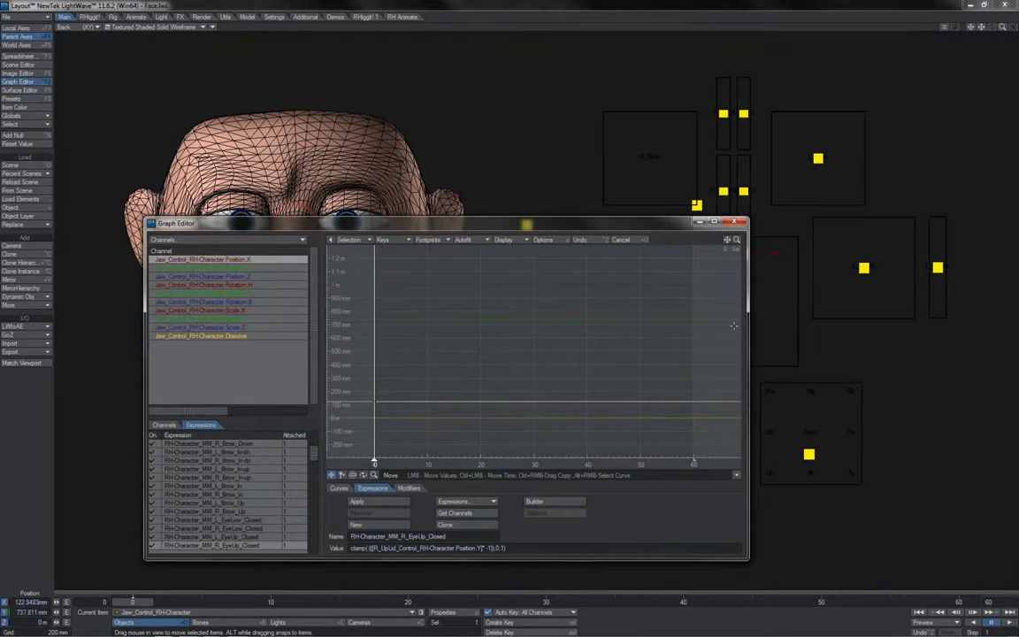
key("ctrl+F2")
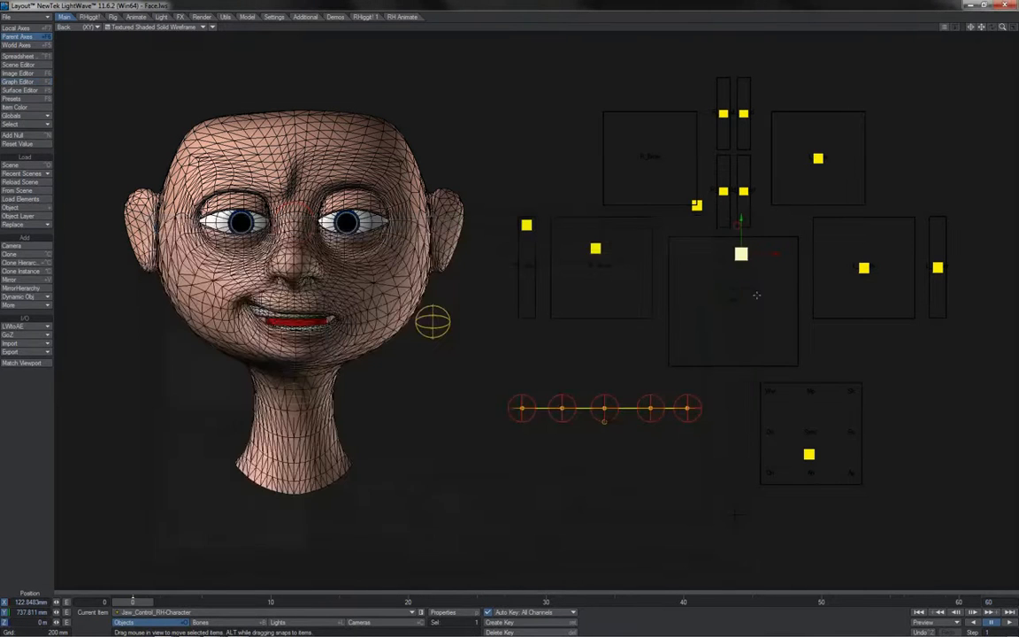
Stop the timeline at frame 21 and raise L_Mouth_Control to about X 543 mm, Y 909 mm
left_click(1009, 624)
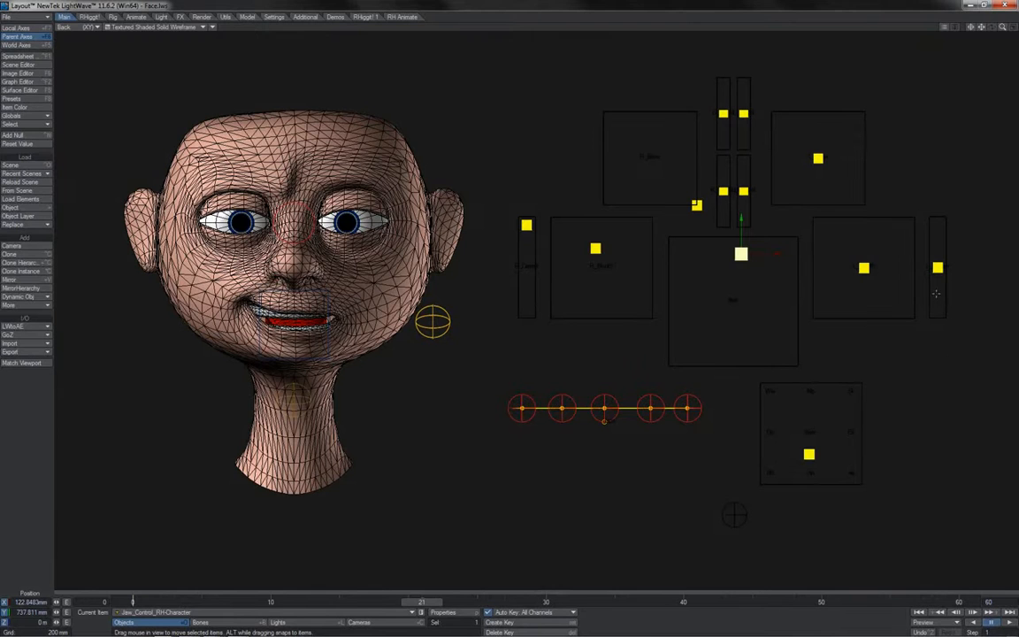
left_click(863, 267)
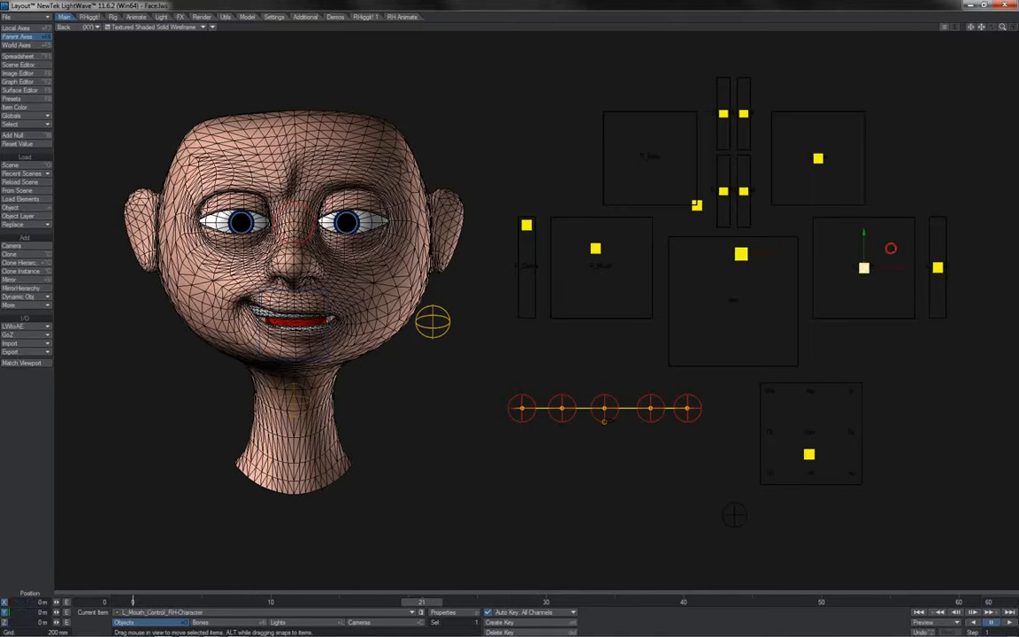
left_click_drag(863, 293, 890, 248)
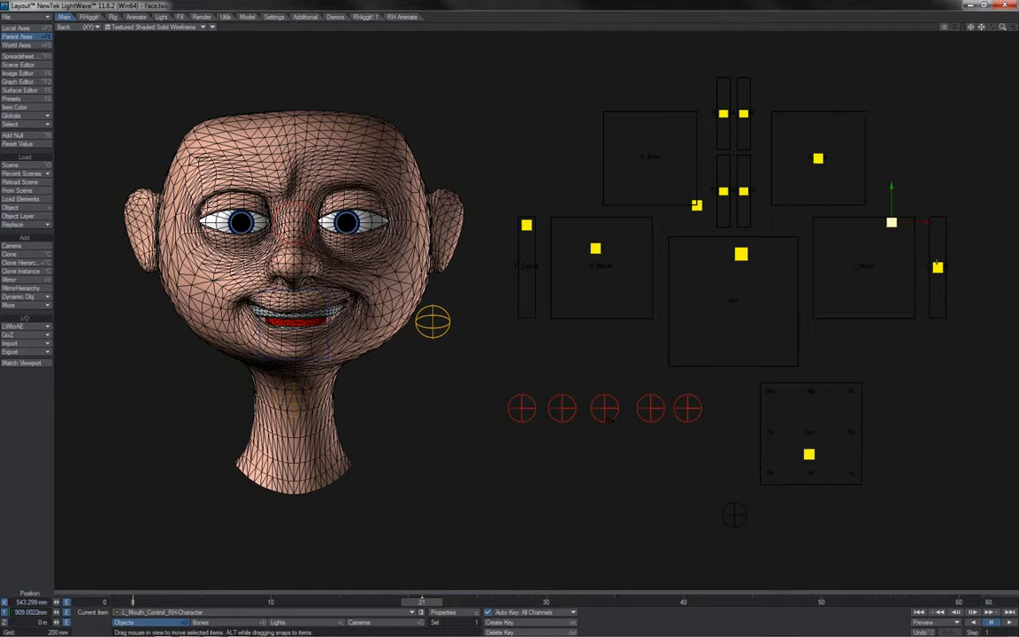
Tilt L_Mouth_Corner_Control to a bank angle of -30°
left_click(937, 265)
mouse_move(938, 252)
left_mouse_down()
mouse_move(938, 238)
mouse_move(938, 273)
mouse_move(938, 250)
mouse_move(944, 261)
mouse_move(925, 264)
mouse_move(951, 263)
left_mouse_up()
key("y")
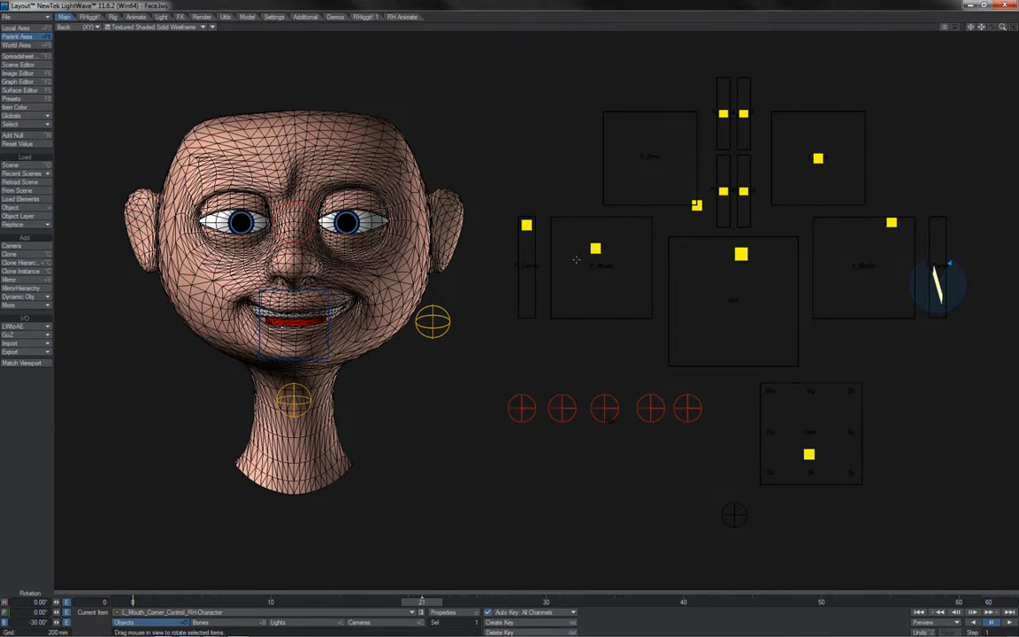
Move R_Mouth_Control to about X -199 mm, Y 66 mm
left_click(618, 239)
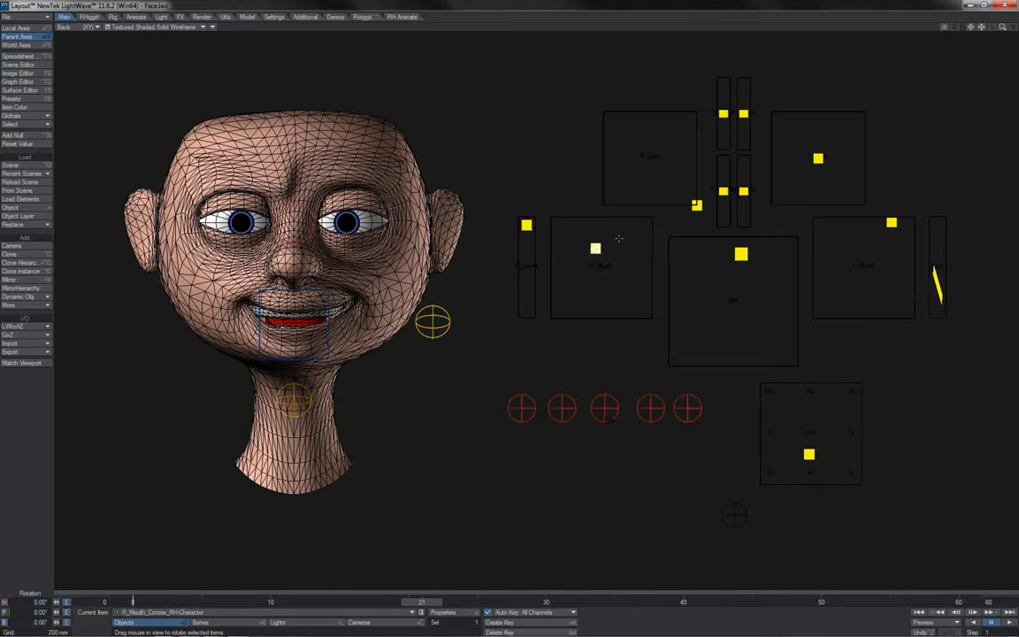
key("t")
left_click_drag(632, 237, 591, 264)
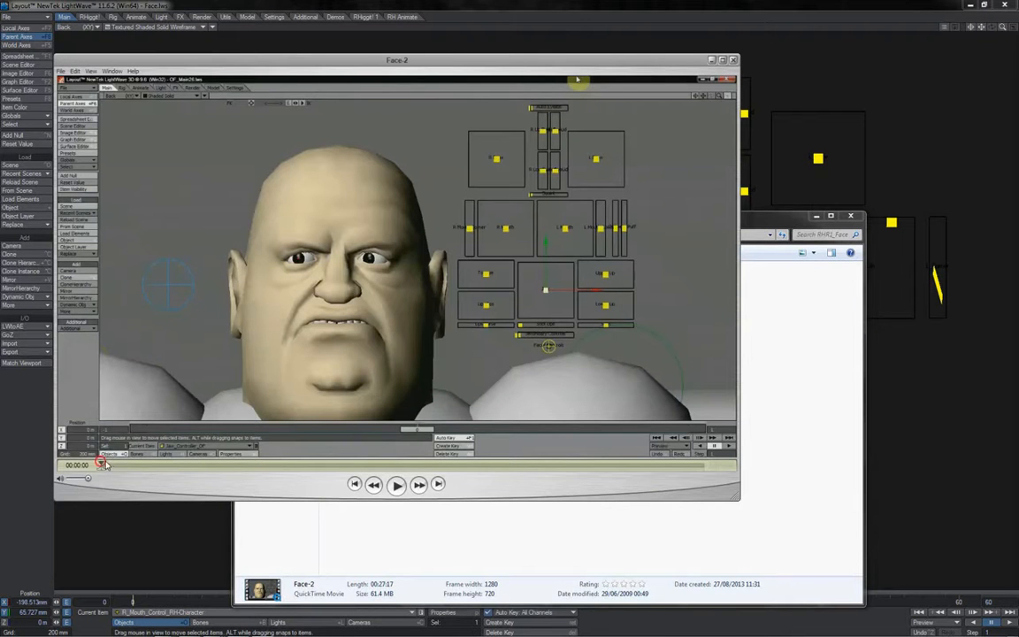
Skim through the Face-2 movie, close it, and open and skim the Face_Rig movie
left_click_drag(102, 465, 571, 508)
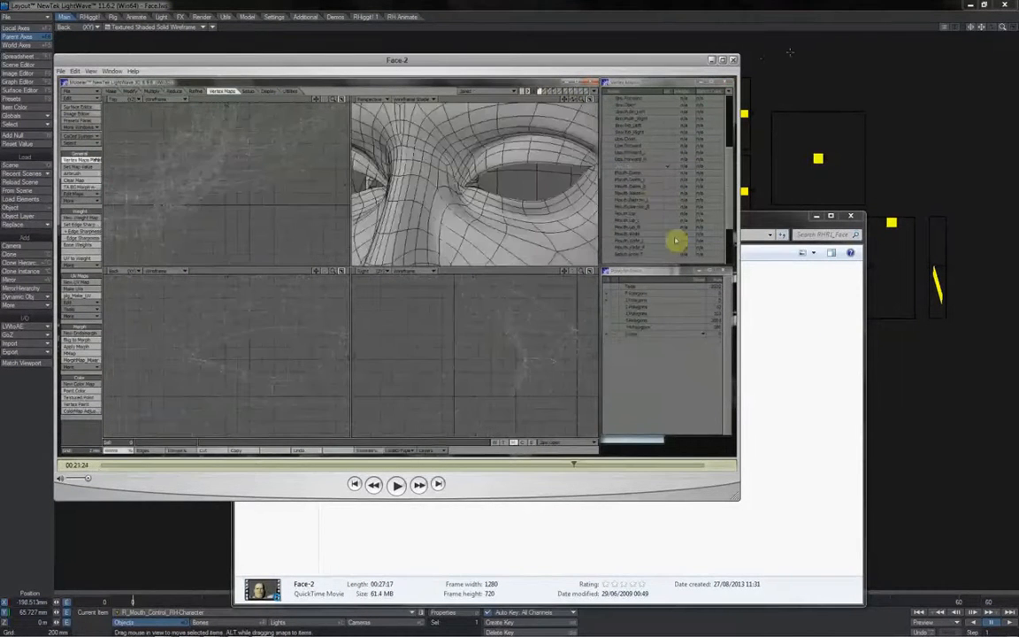
left_click(733, 60)
double_click(429, 359)
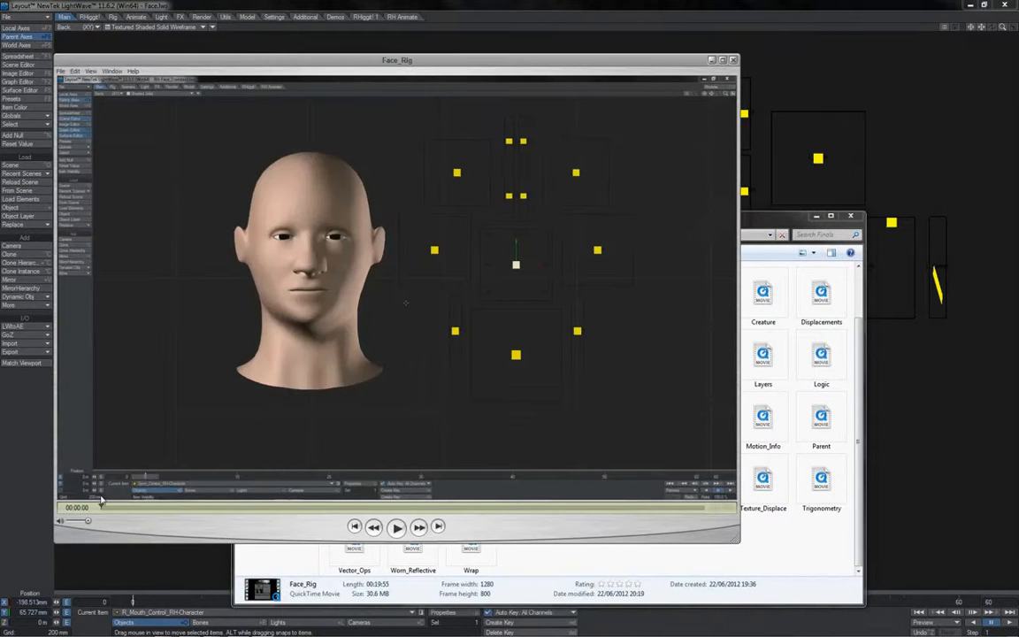
left_click_drag(102, 507, 661, 507)
left_click(509, 5)
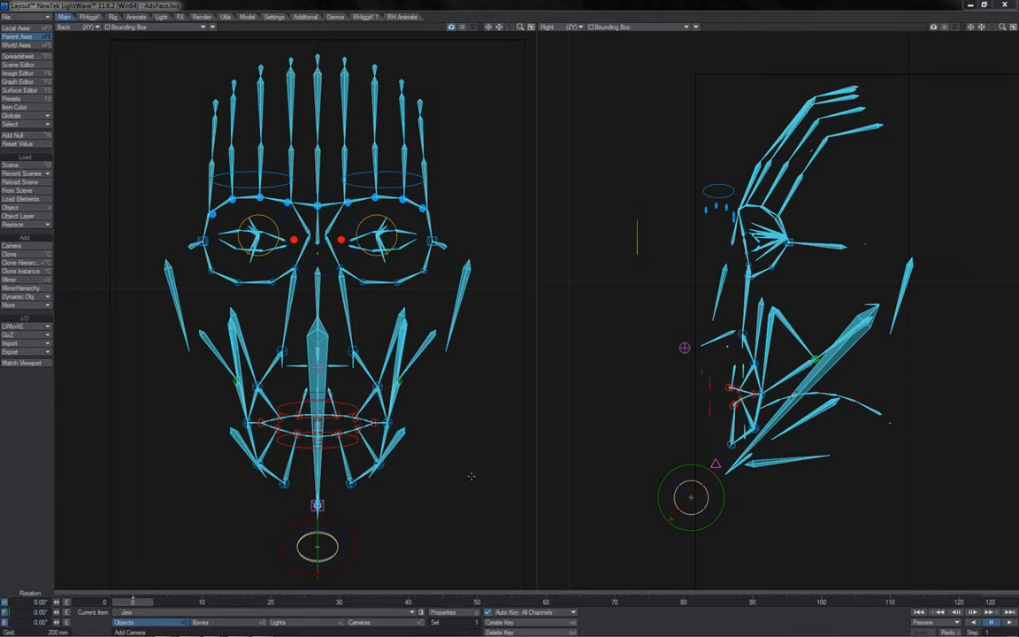
Rotate the Jaw control and shift the BrowMain_L and BrowMain_R controls to test the bone-based face rig
left_click_drag(467, 495, 467, 575)
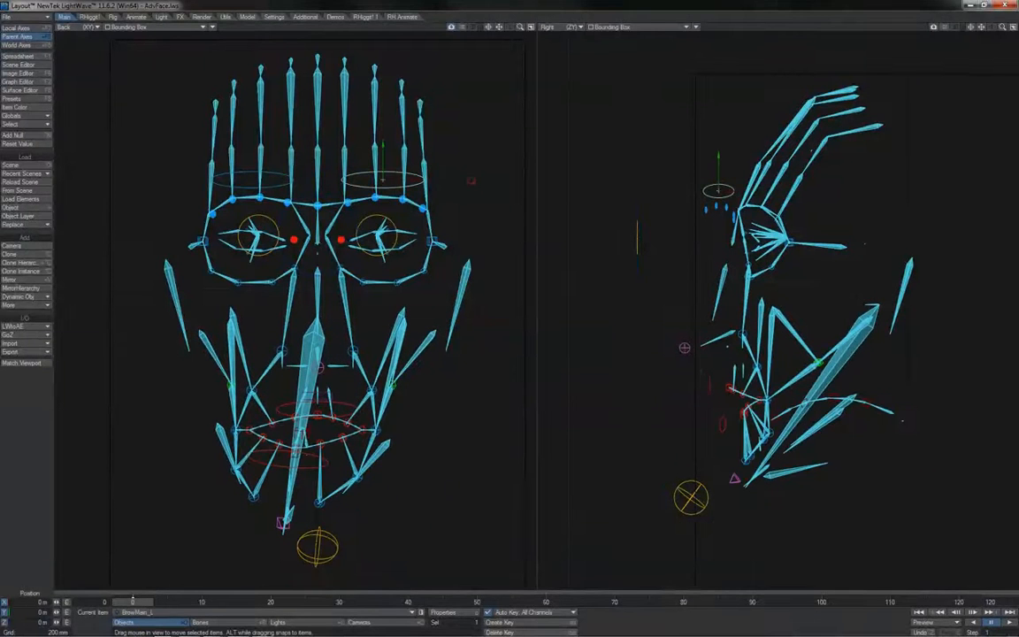
left_click_drag(471, 182, 471, 171)
left_click_drag(383, 168, 364, 179)
left_click(271, 186)
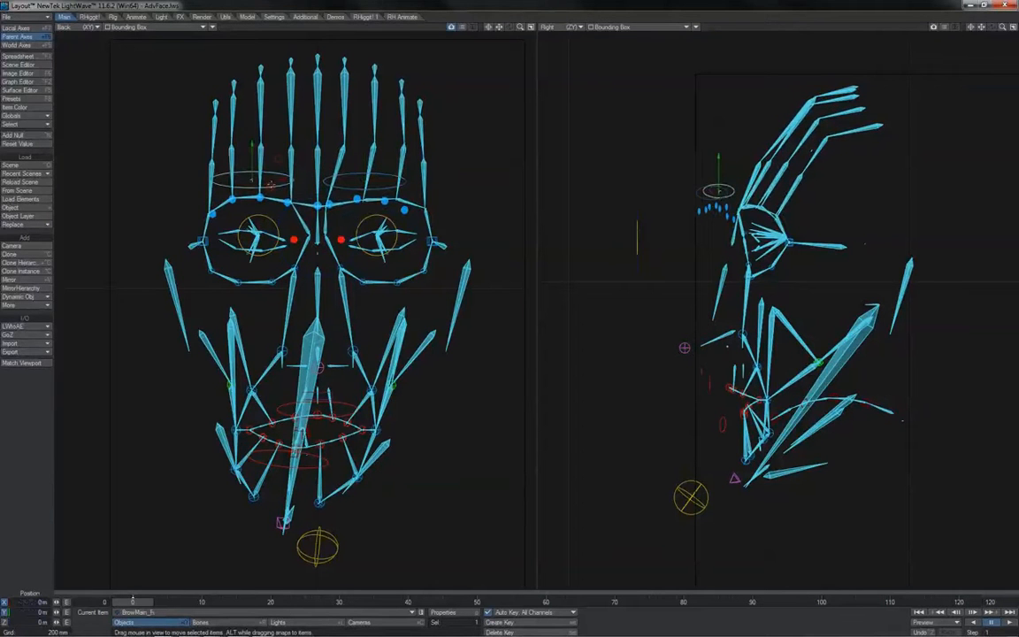
left_click_drag(278, 158, 254, 181)
Shift the main upper lip control sideways and the main lower lip control slightly downward
left_click(317, 410)
mouse_move(317, 409)
left_mouse_down()
mouse_move(292, 410)
mouse_move(326, 409)
mouse_move(319, 394)
mouse_move(303, 410)
left_mouse_up()
left_click(296, 460)
mouse_move(296, 460)
left_mouse_down()
mouse_move(301, 453)
mouse_move(298, 479)
mouse_move(301, 470)
left_mouse_up()
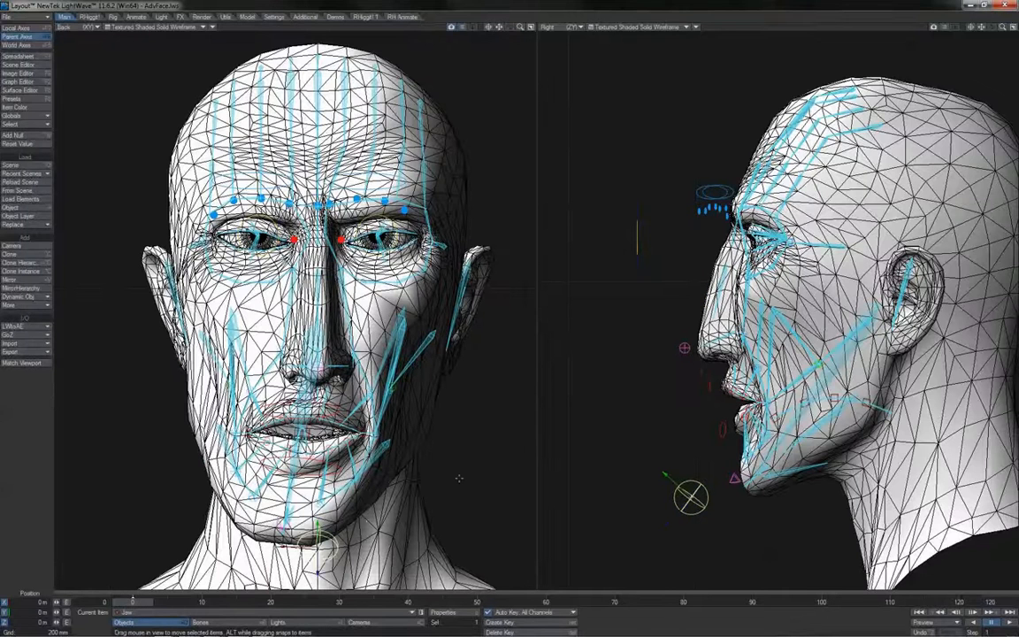
Rotate Jaw to 5.4° heading and 2.5° pitch, and part the lips by moving UpLipMain and LowLipMain
key("y")
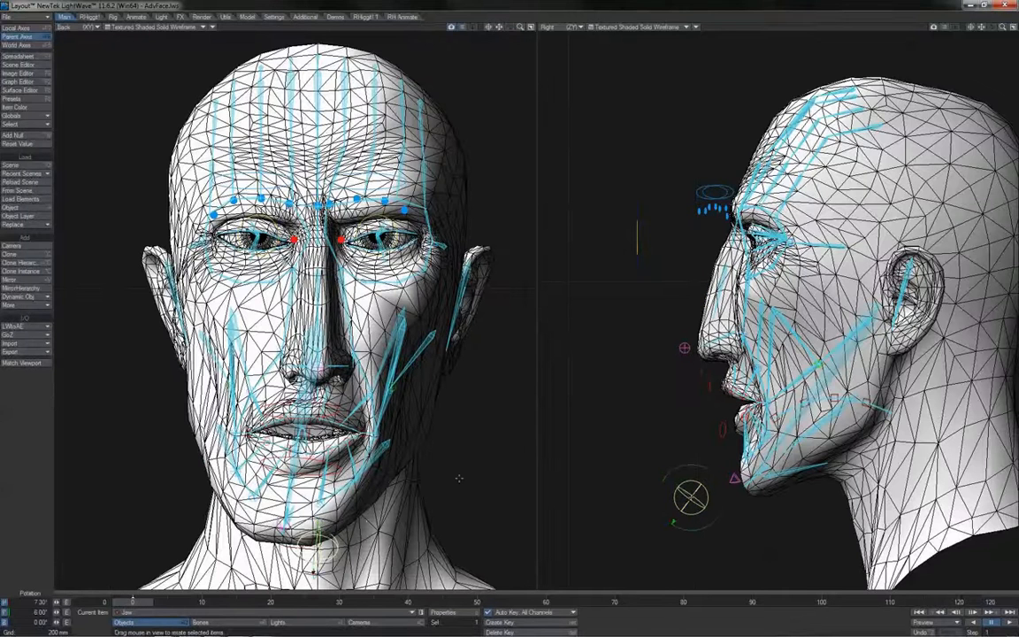
left_click_drag(316, 531, 316, 574)
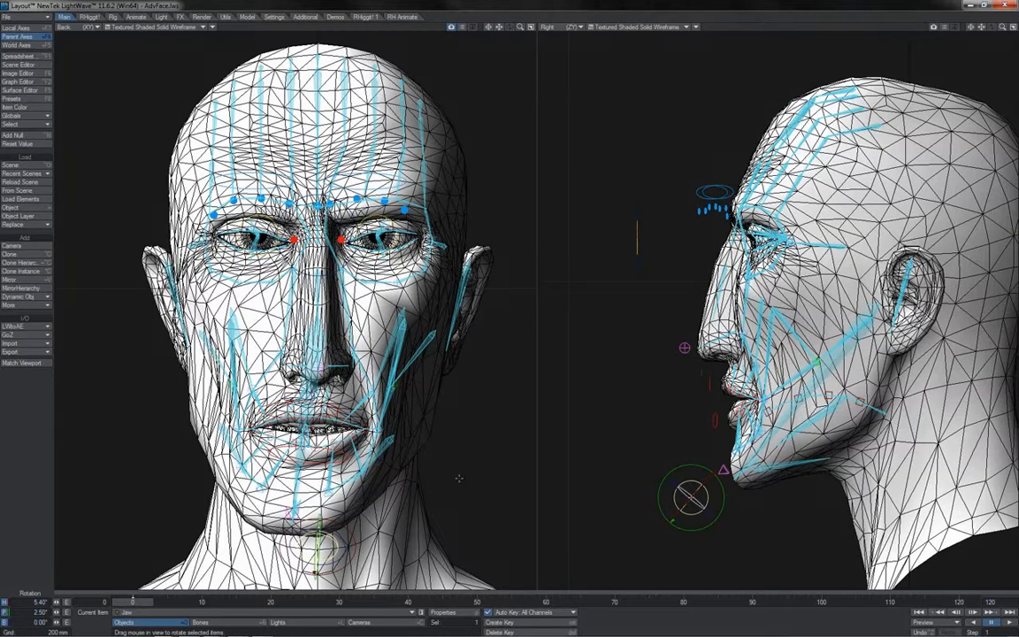
key("t")
key("Up")
left_click_drag(501, 406, 499, 396)
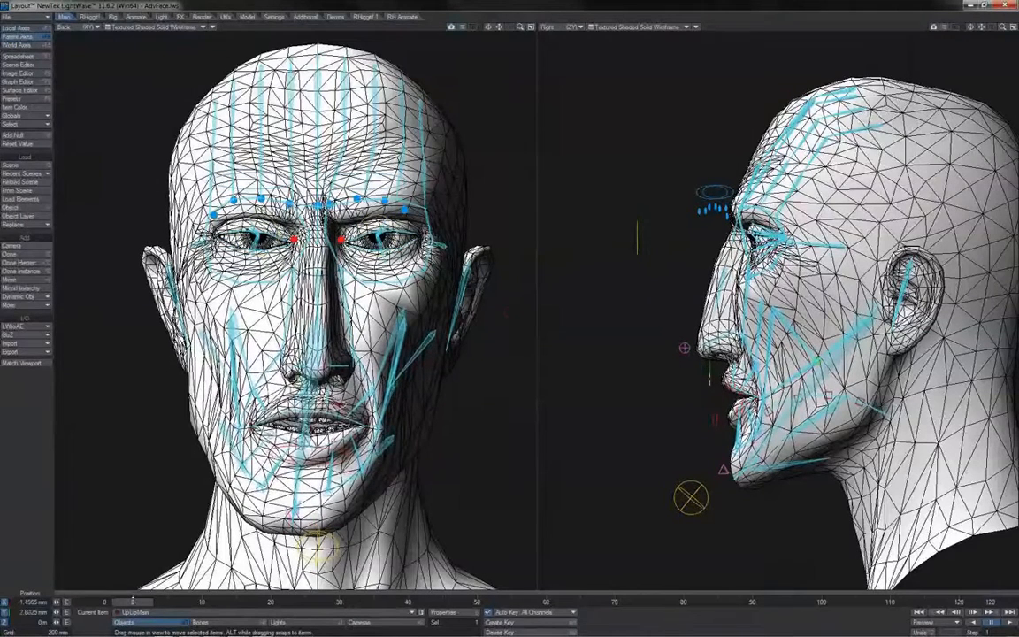
left_click(327, 449)
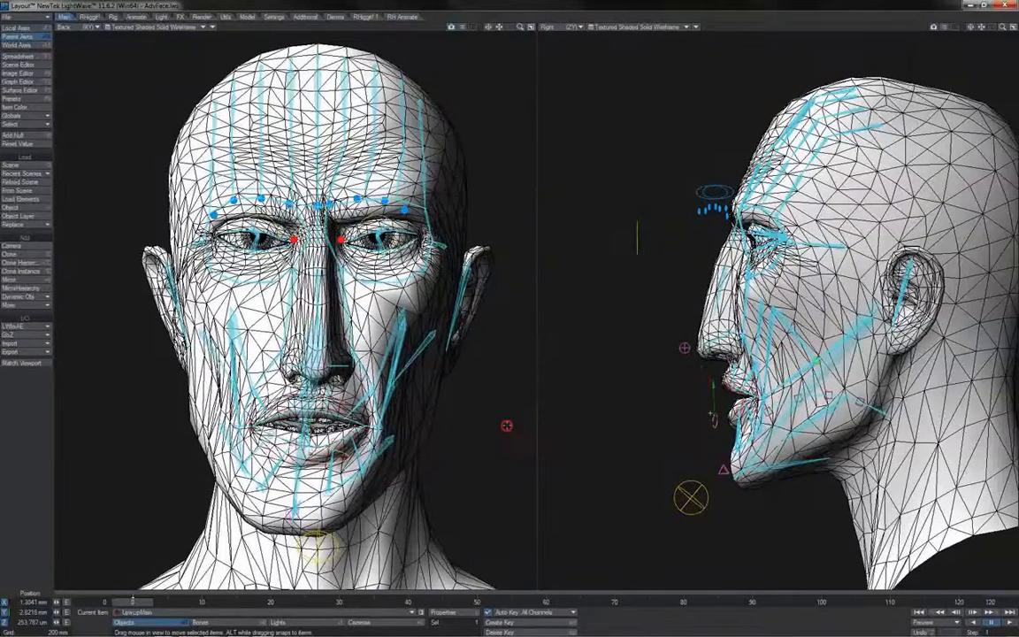
left_click_drag(505, 426, 522, 337)
Reposition BrowMain_L outward and down to about Y -31 mm
left_click(386, 172)
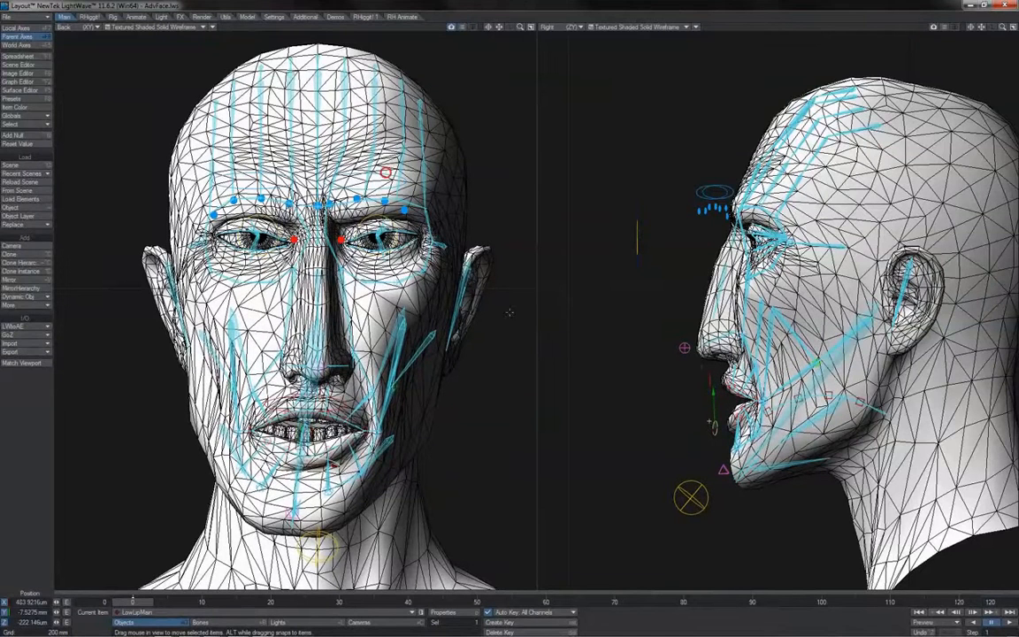
left_click_drag(467, 144, 492, 142)
left_click_drag(426, 181, 417, 186)
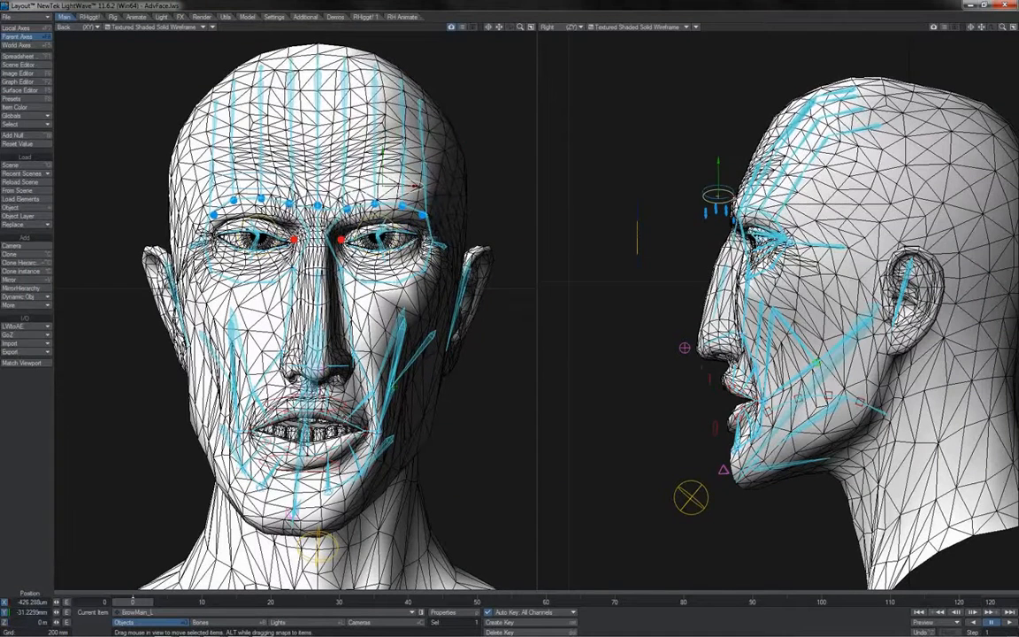
Raise the character's left upper lip with UpLip2_L and UpLip1_L, moving UpLip1_L to about Y 49 mm
left_click(345, 415)
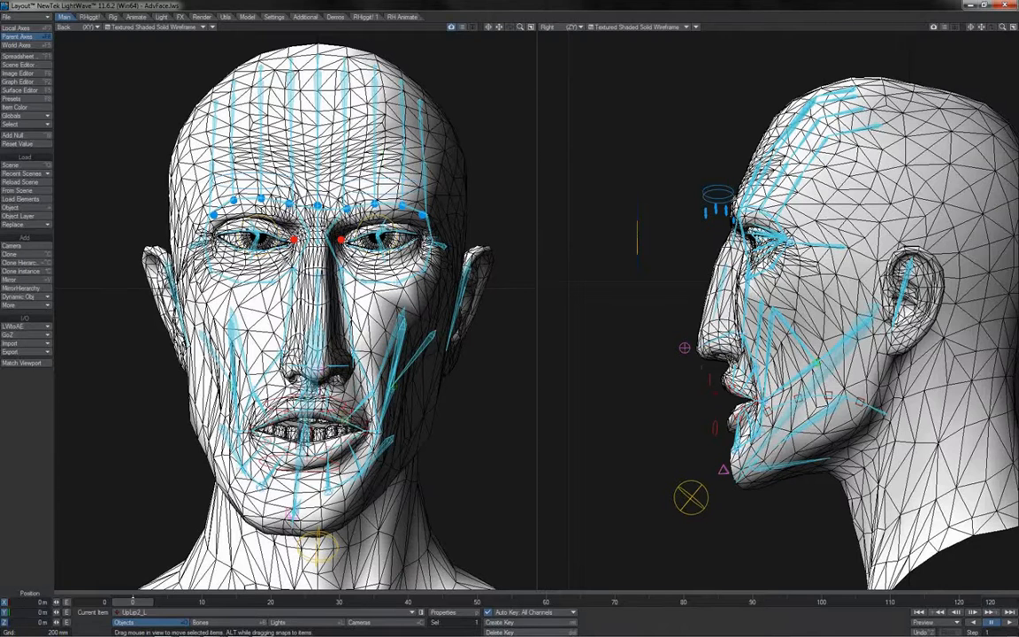
left_click_drag(346, 411, 326, 398)
left_click(326, 413)
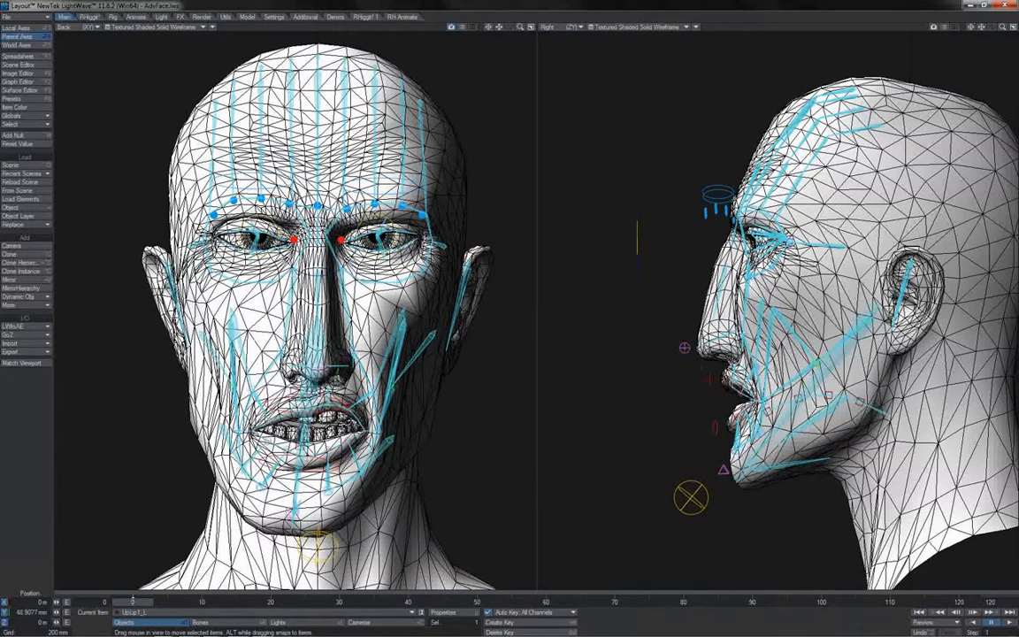
Lower the left side of the lower lip with LowLip1_L to about Y -36 mm and LowLip2_L to about Y -49 mm
left_click(330, 453)
left_click_drag(328, 452, 329, 462)
key("ctrl+z")
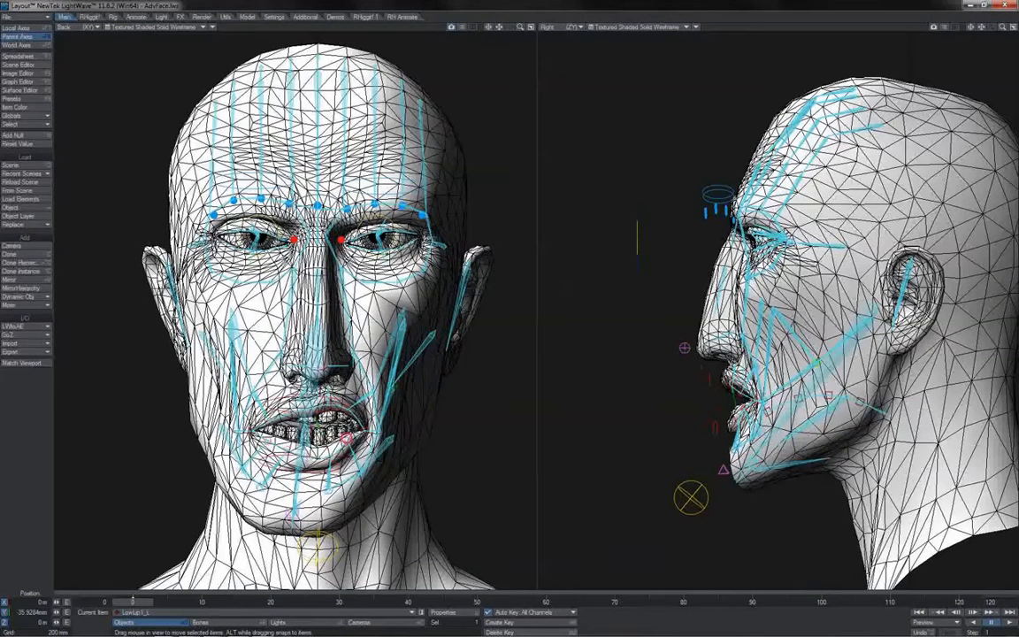
left_click(347, 431)
left_click_drag(347, 431, 346, 444)
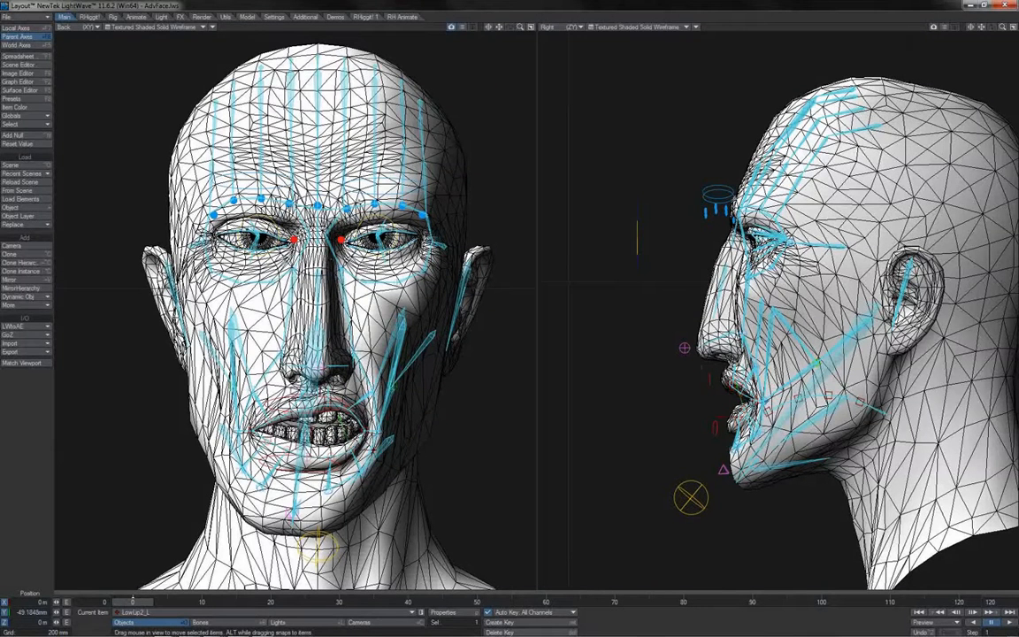
Lower the two inner left brow controls, Brow2_L to about Y -45 mm, and raise NasLab1_L to about Y 52 mm
left_click(346, 210)
left_click_drag(348, 191, 376, 208)
left_click(376, 204)
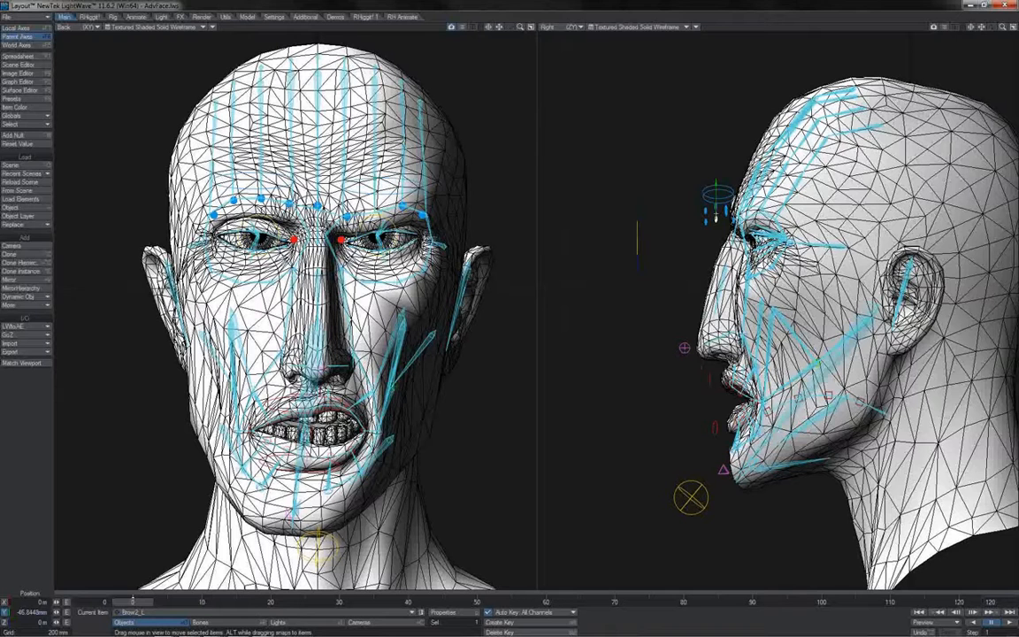
left_click(355, 346)
mouse_move(354, 341)
left_mouse_down()
mouse_move(355, 322)
mouse_move(355, 351)
left_mouse_up()
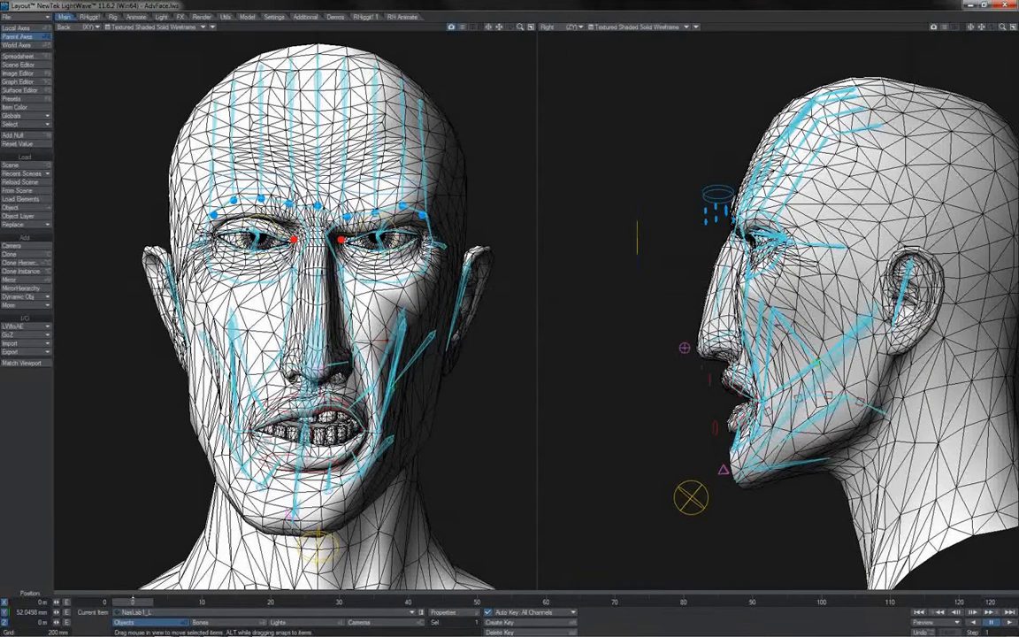
Reshape the right eyelids by raising EyeLidUpMain_R to about Y 5.7 mm and adjusting EyeLidUp2_R and EyeLidLow2_R
left_click(247, 220)
mouse_move(243, 221)
left_mouse_down()
mouse_move(244, 210)
mouse_move(244, 231)
mouse_move(243, 205)
left_mouse_up()
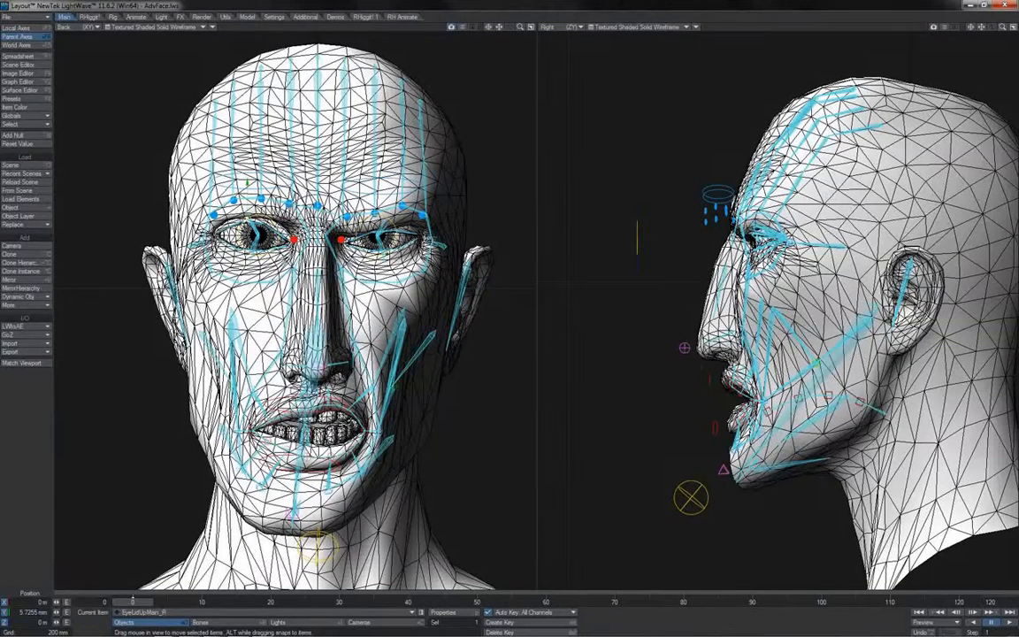
left_click(264, 219)
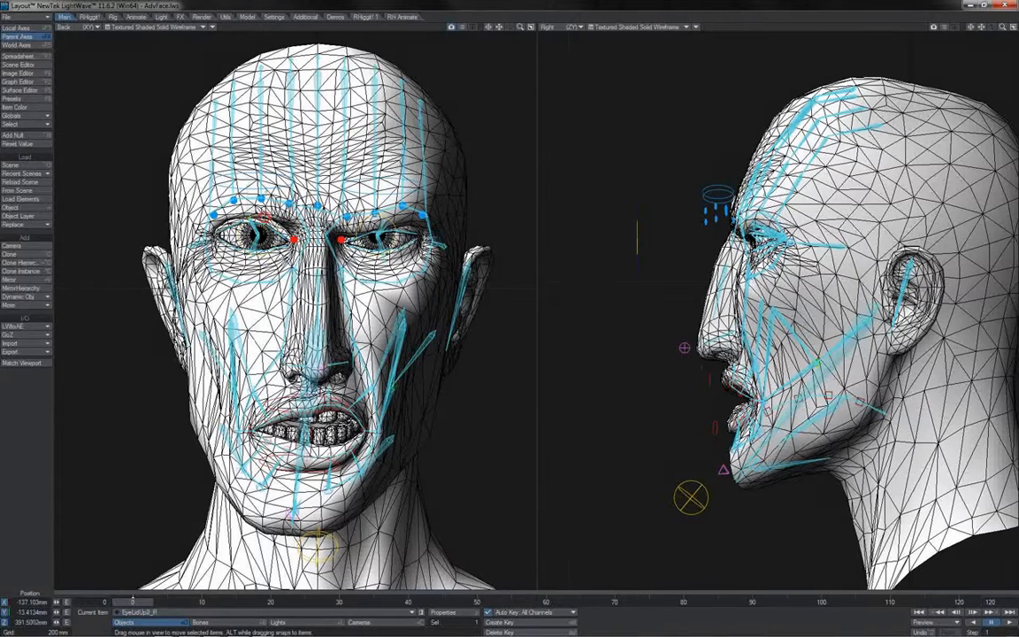
left_click_drag(263, 219, 263, 234)
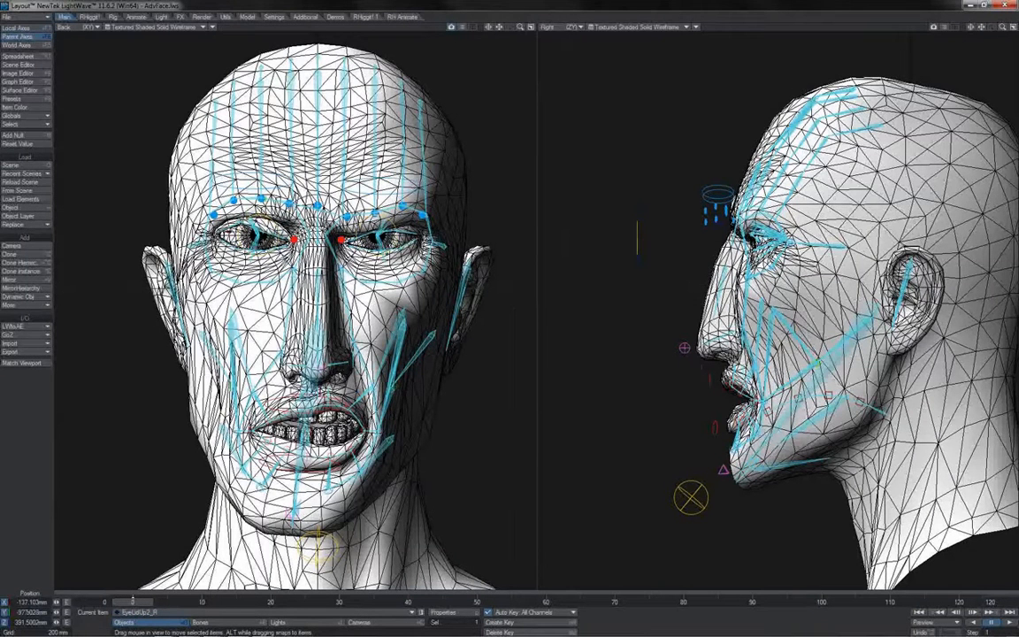
left_click(262, 253)
left_click_drag(263, 253, 263, 249)
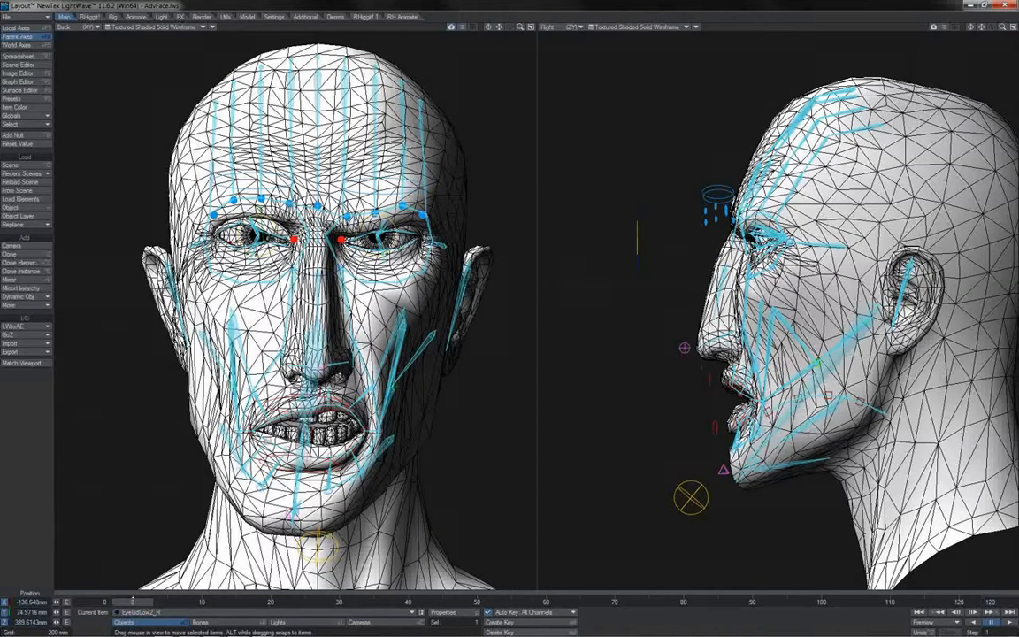
Move CheekMid_L to about X -26 mm, Y 10 mm, Z -21 mm
left_click(397, 379)
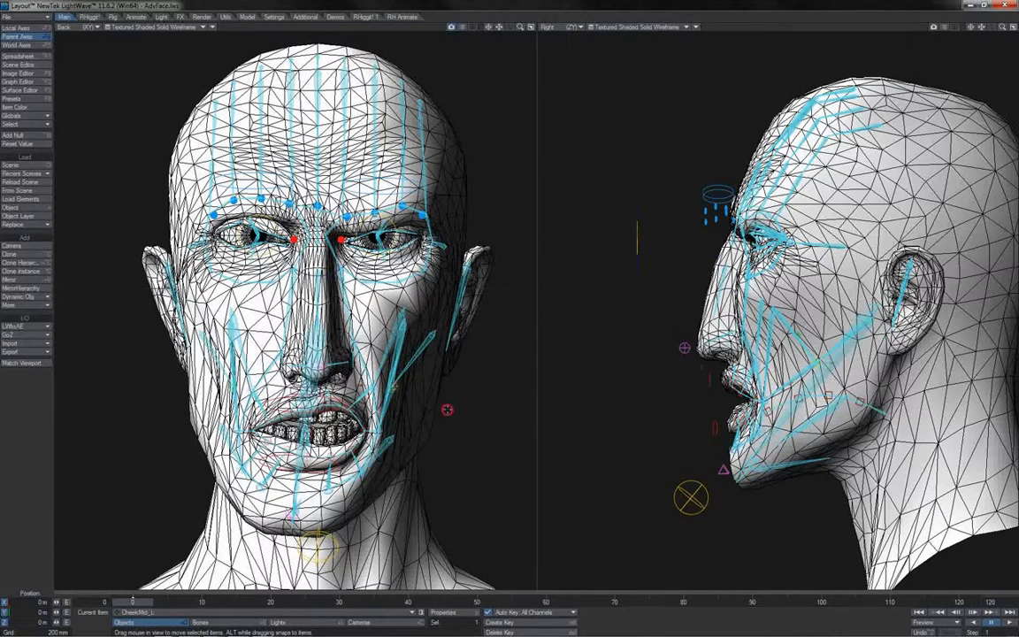
mouse_move(447, 410)
left_mouse_down()
mouse_move(451, 395)
mouse_move(473, 400)
mouse_move(459, 387)
mouse_move(447, 410)
left_mouse_up()
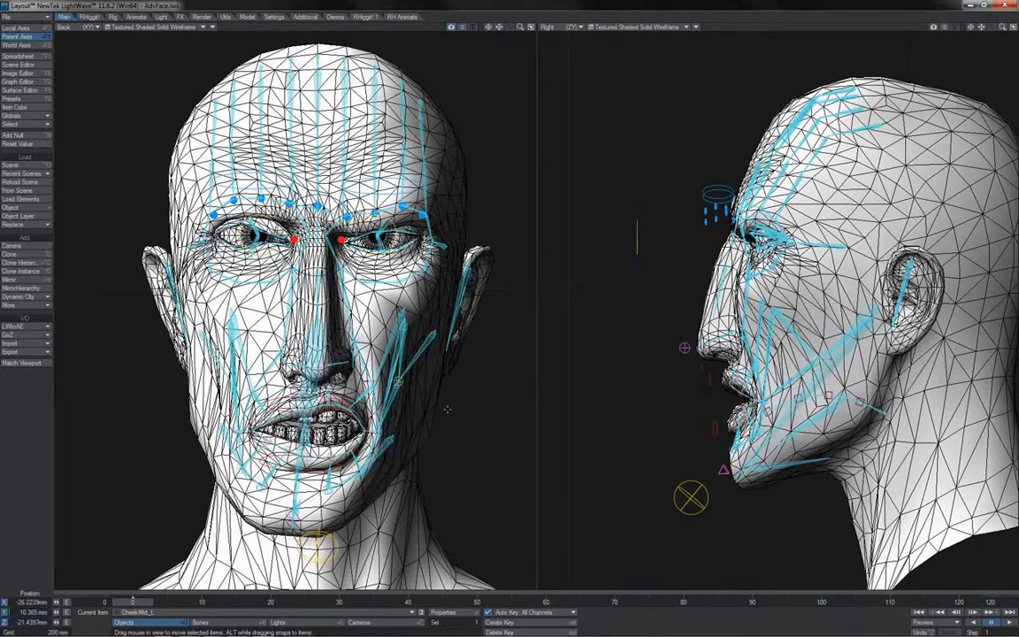